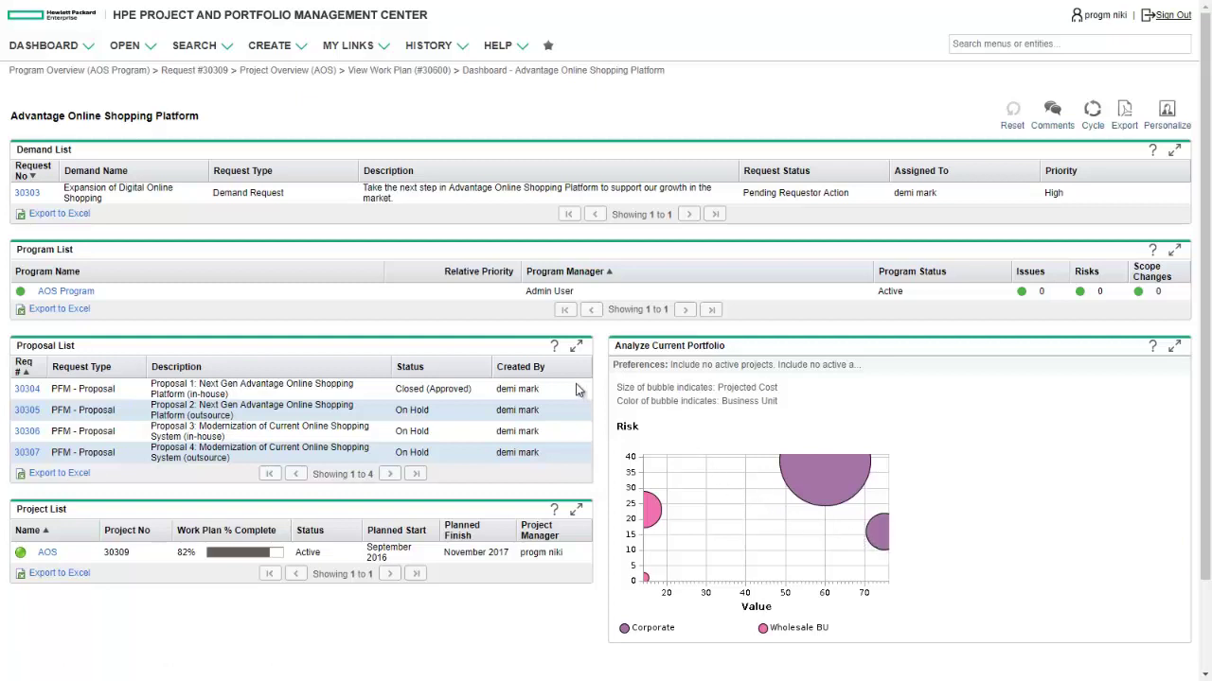
Open the AOS Program, then project 30309's overview with its work plan, staffing and milestones.
left_click(87, 296)
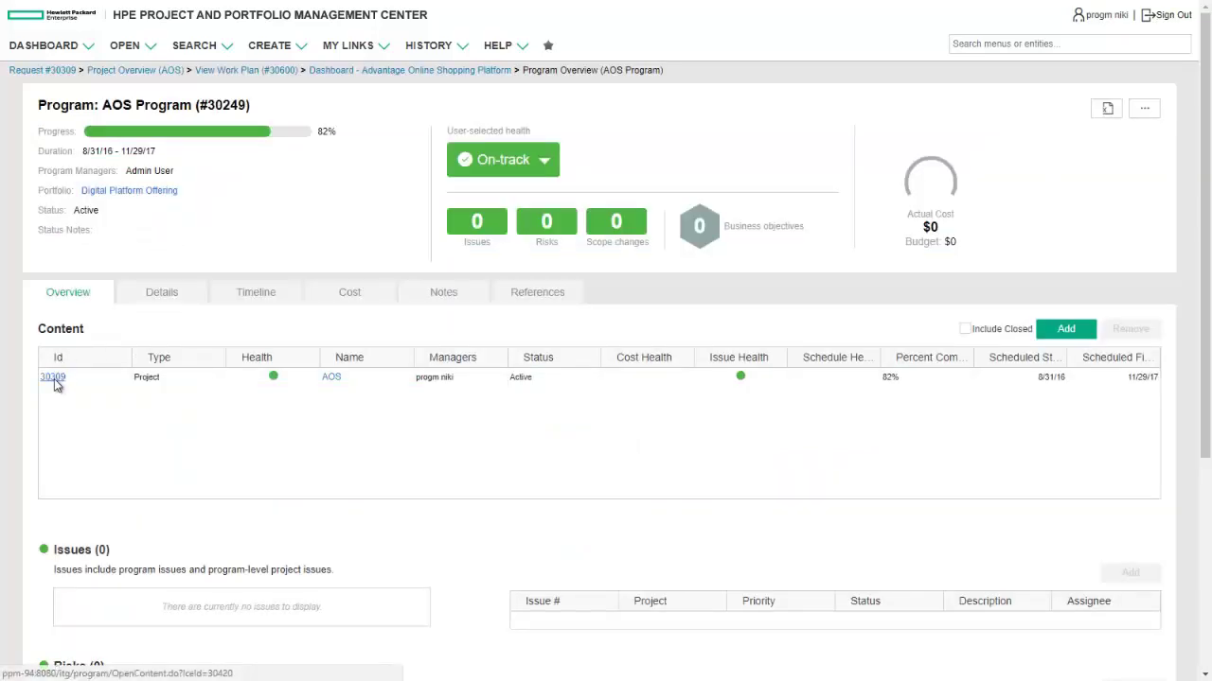
left_click(54, 380)
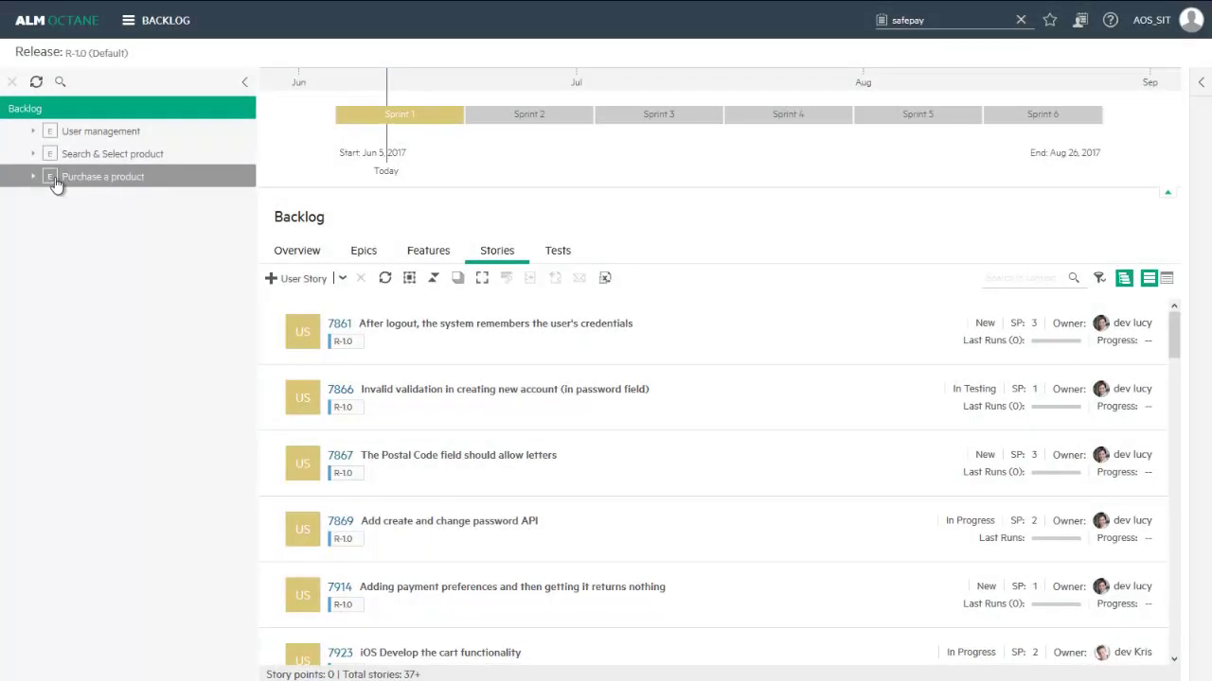
Drill into Purchase a product's SafePay (PayPal) Service support (MOCK) feature and open story 10007.
left_click(48, 182)
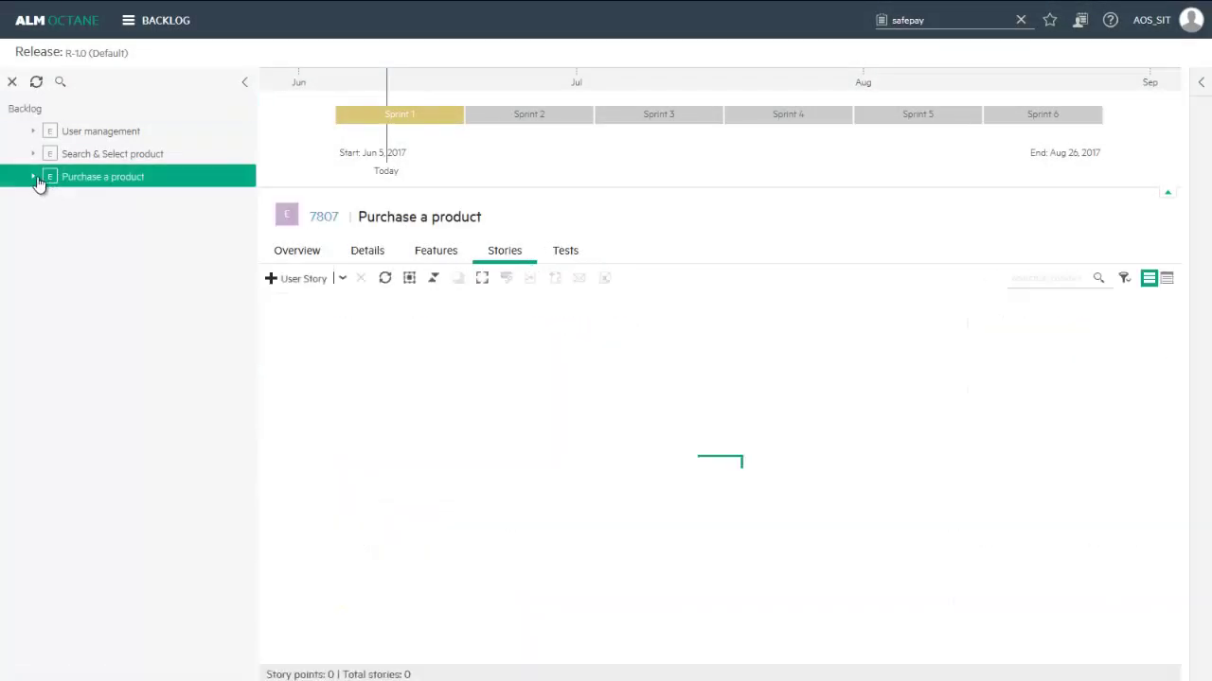
left_click(34, 178)
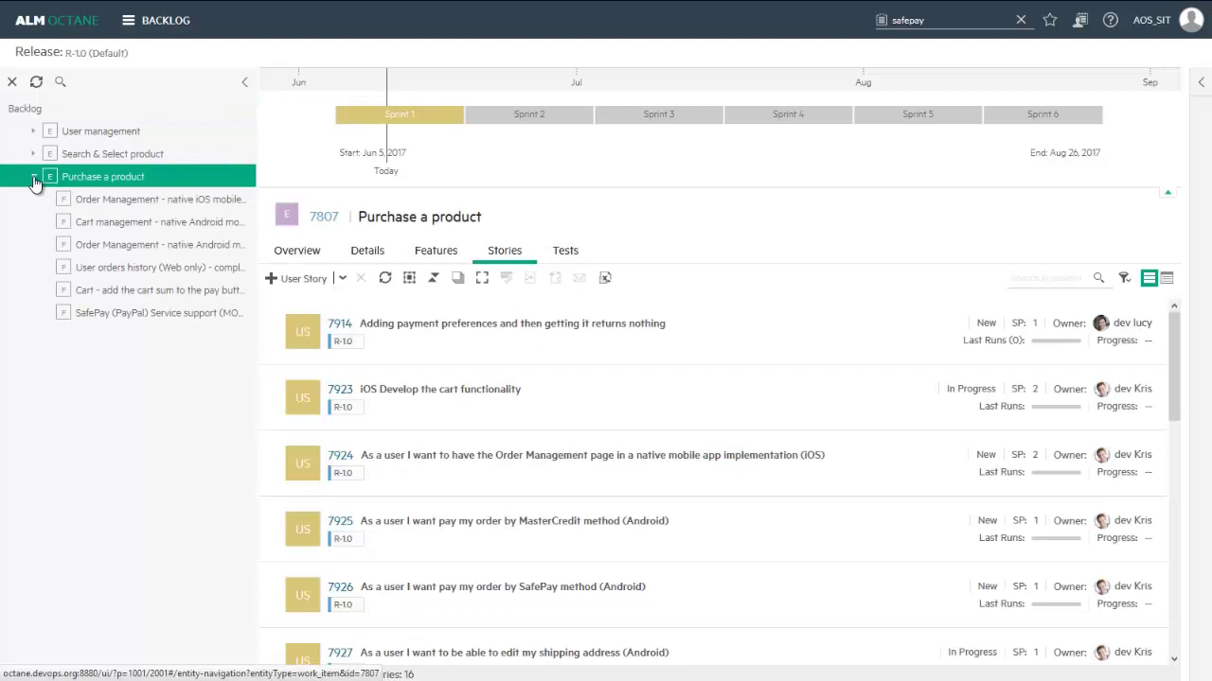
left_click(95, 312)
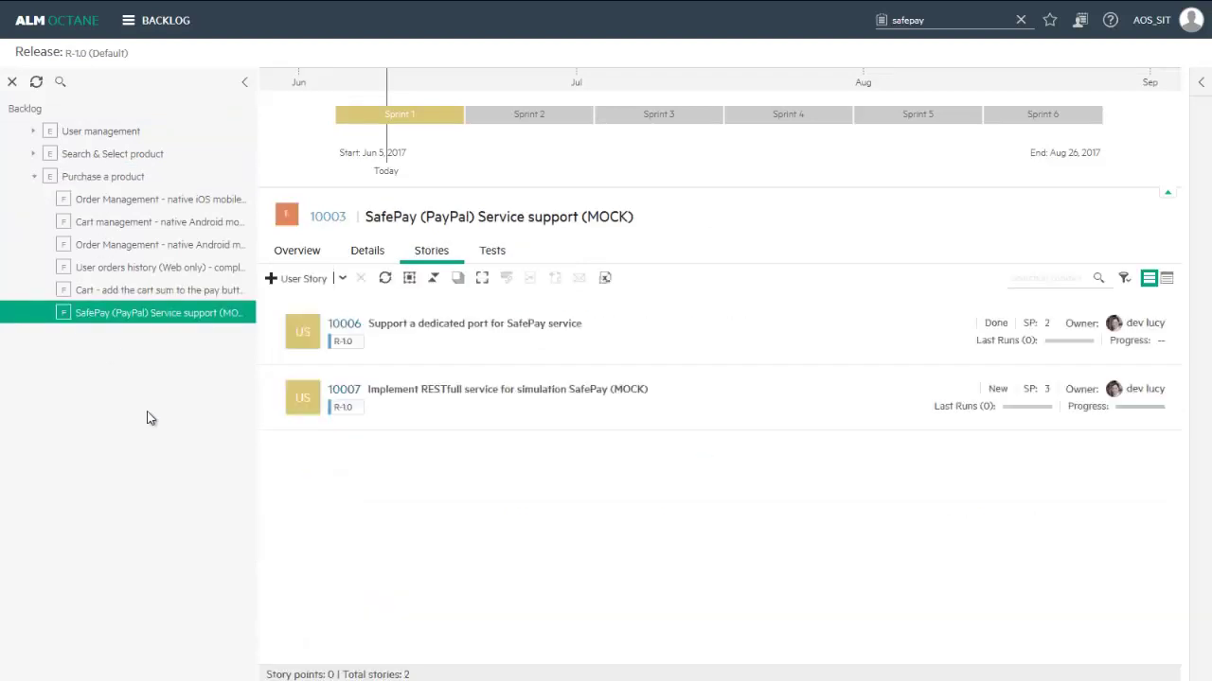
left_click(343, 390)
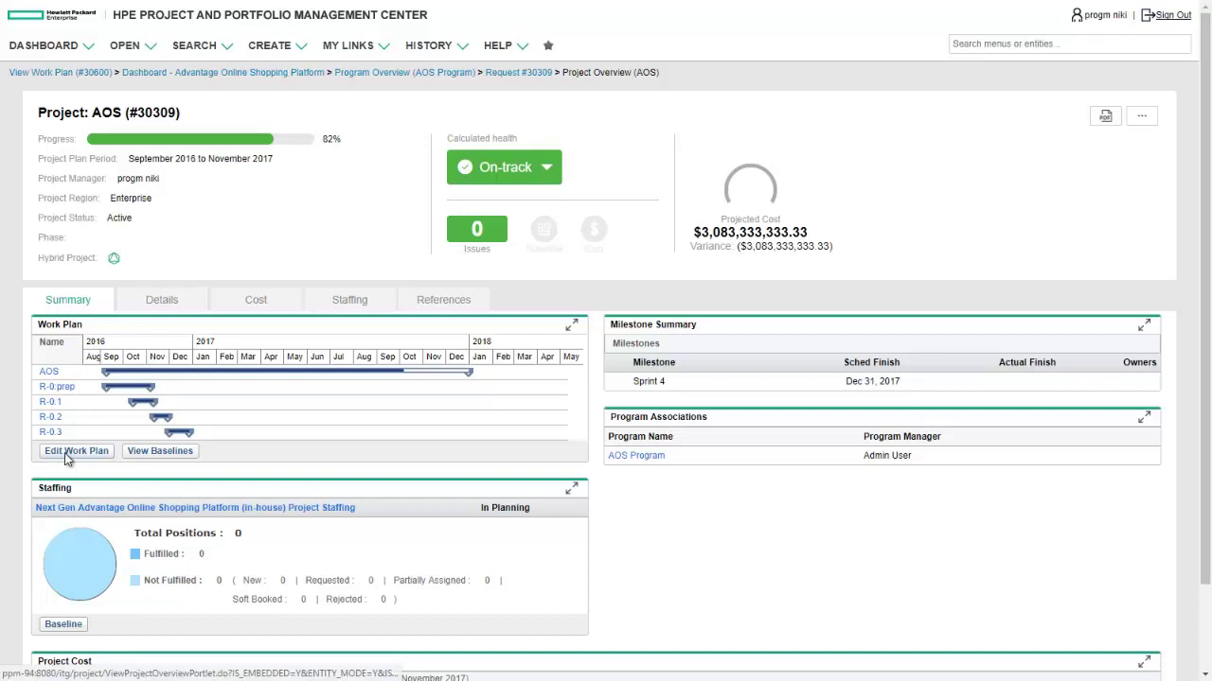
Edit the AOS work plan and expand R-1.0 and Sprint 2 to list its six stories.
left_click(67, 453)
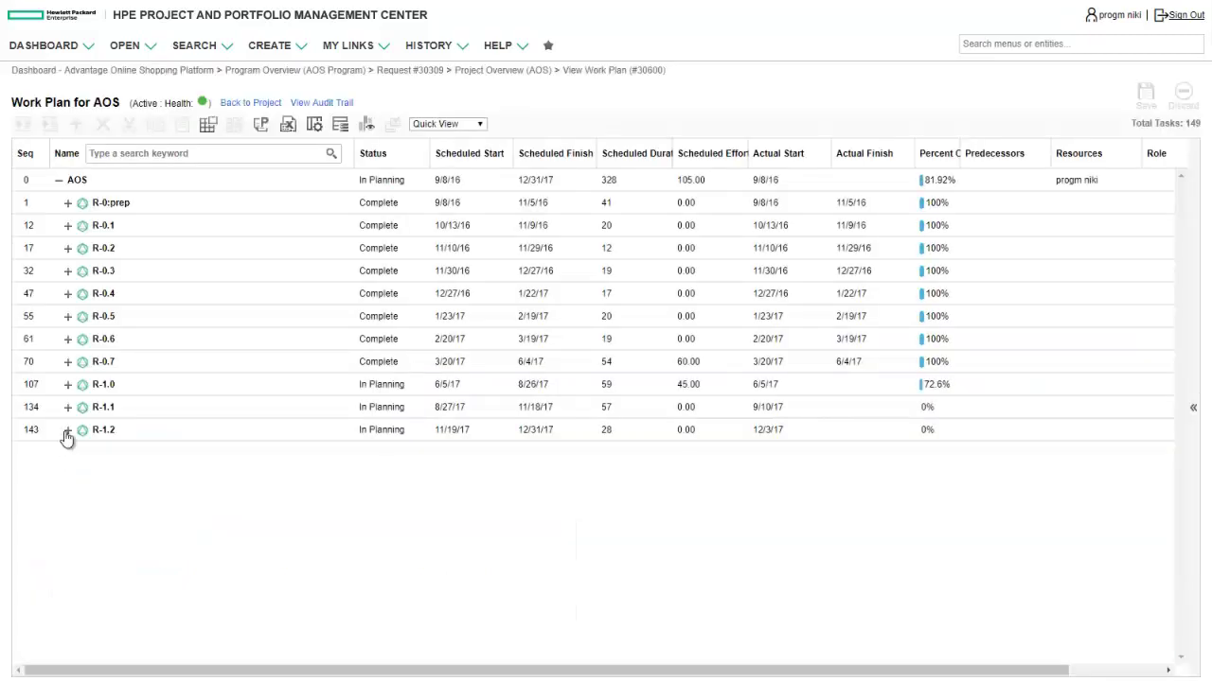
left_click(67, 384)
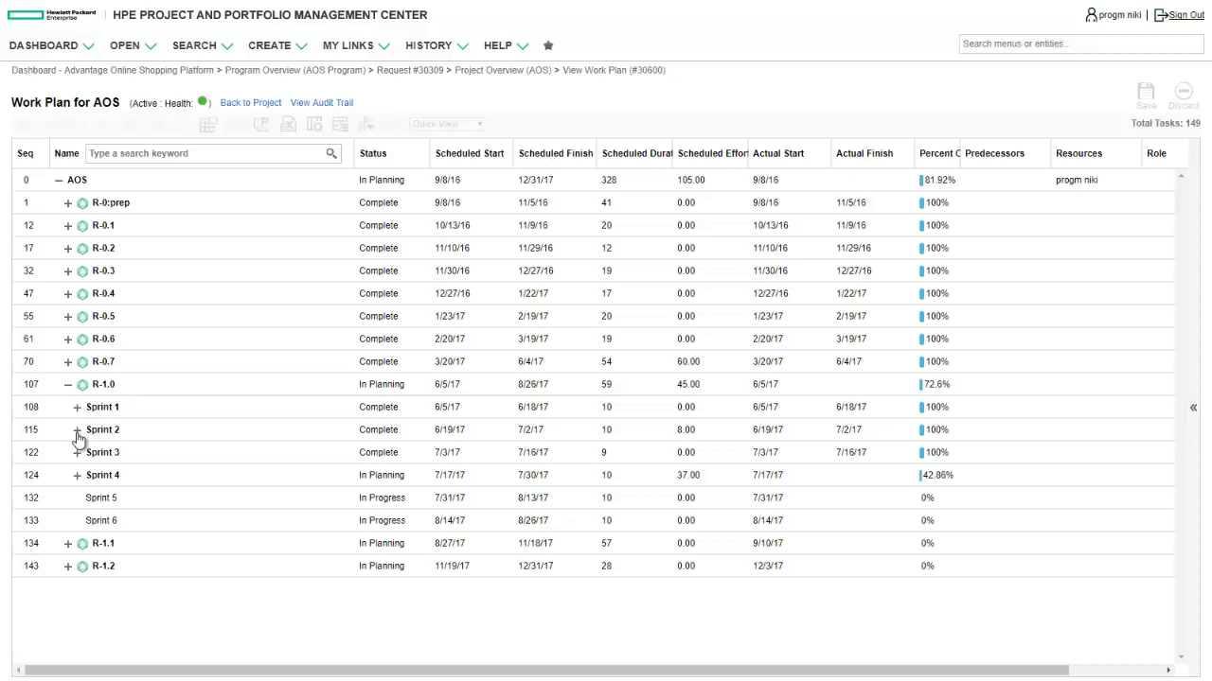
left_click(76, 430)
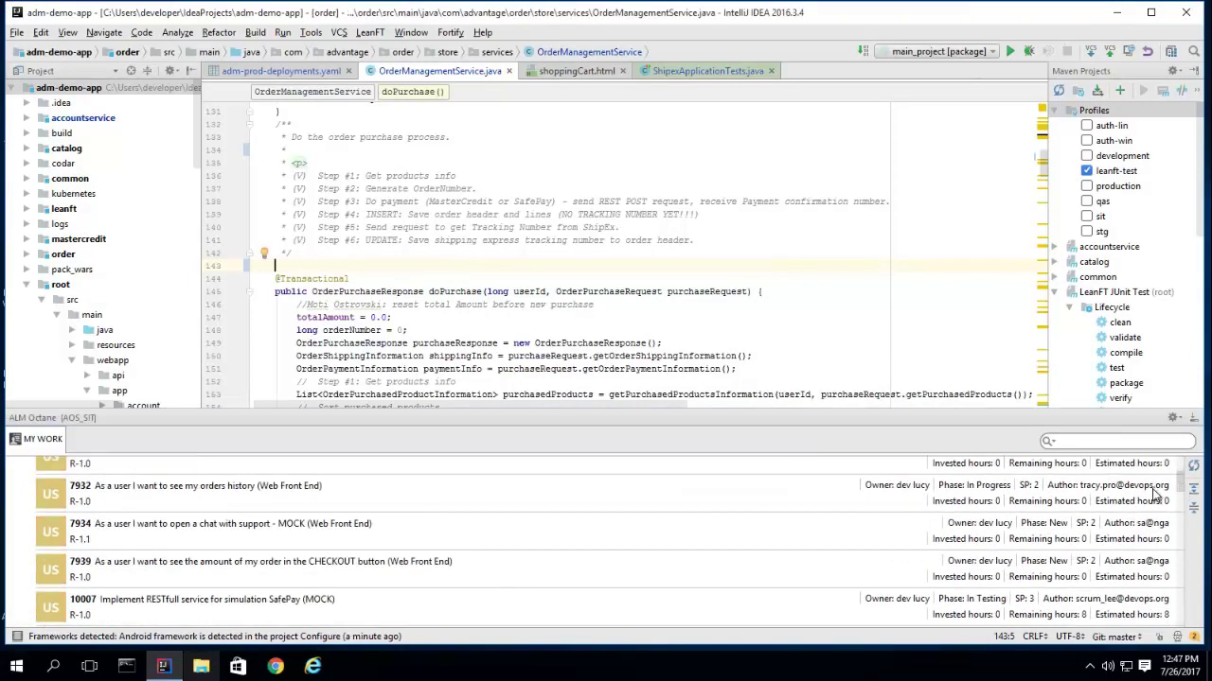
Start work on user story 10007 from the ALM Octane pane.
double_click(294, 603)
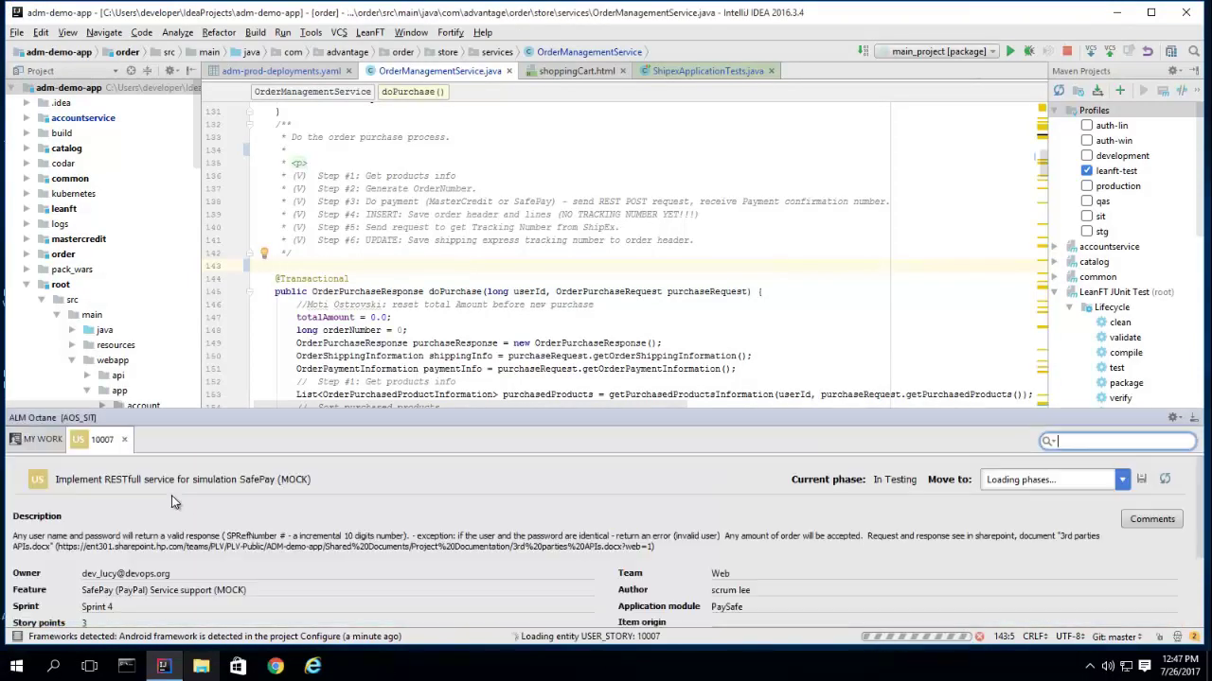
left_click(43, 445)
left_click(96, 601)
right_click(97, 601)
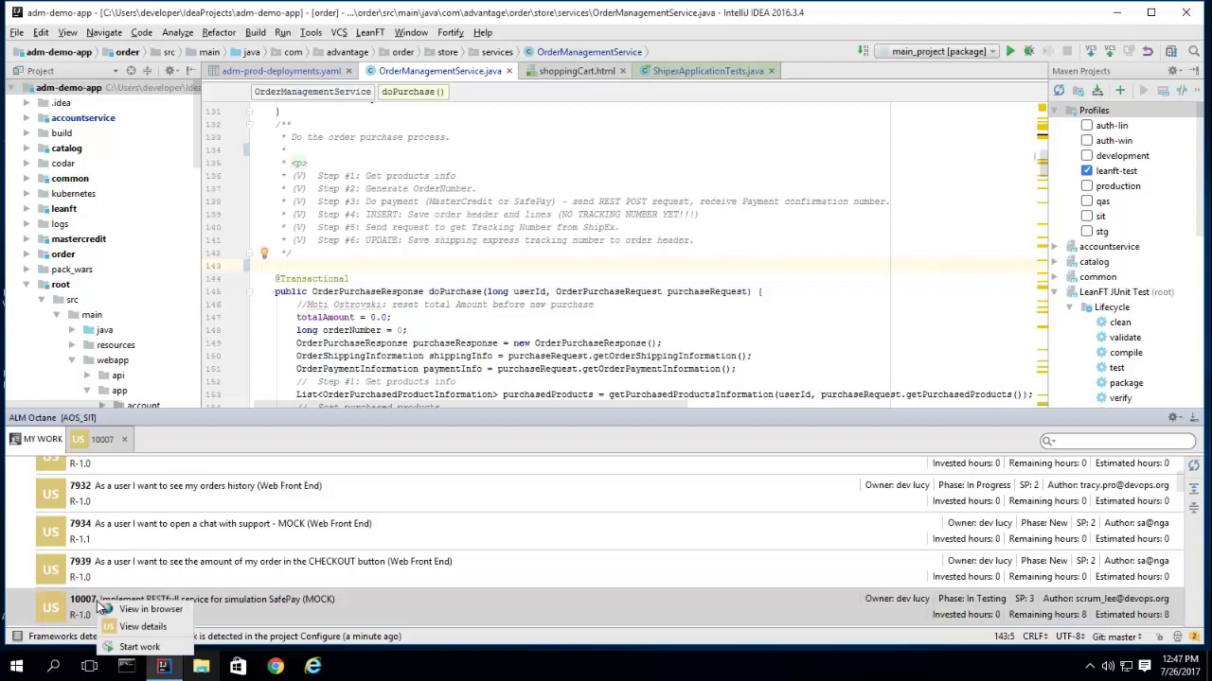
left_click(113, 647)
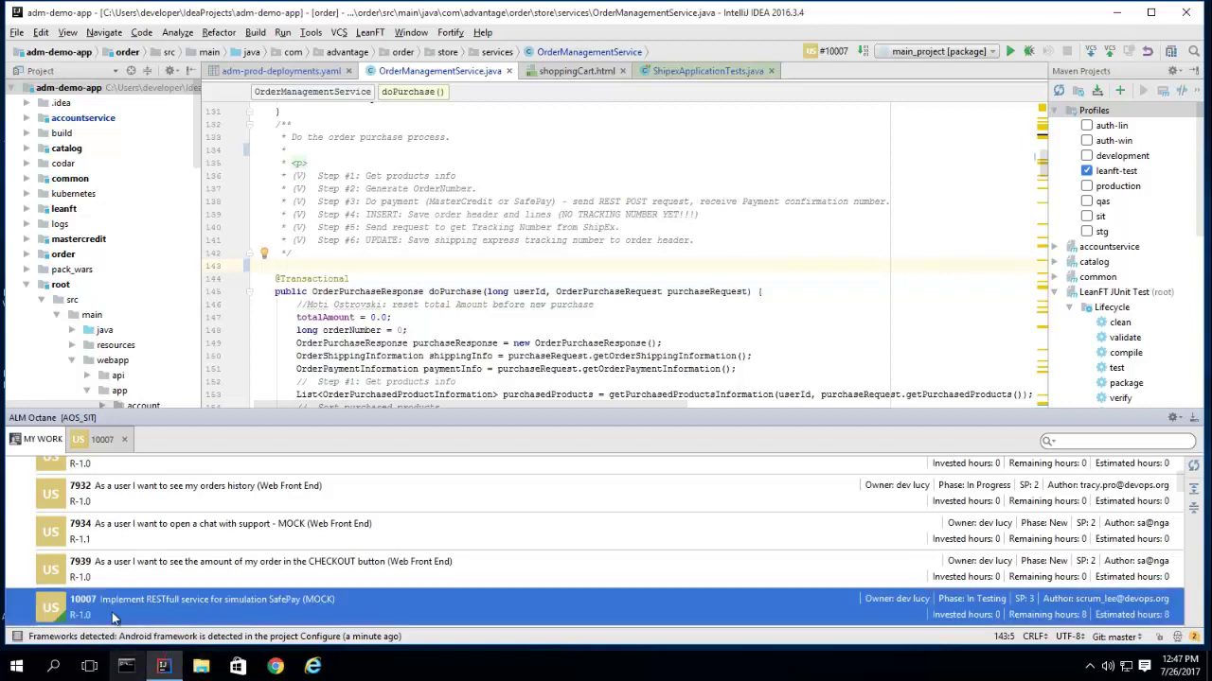
Add '// This completes the SafePay module' at line 143 above doPurchase and run the leanft tests.
left_click(287, 265)
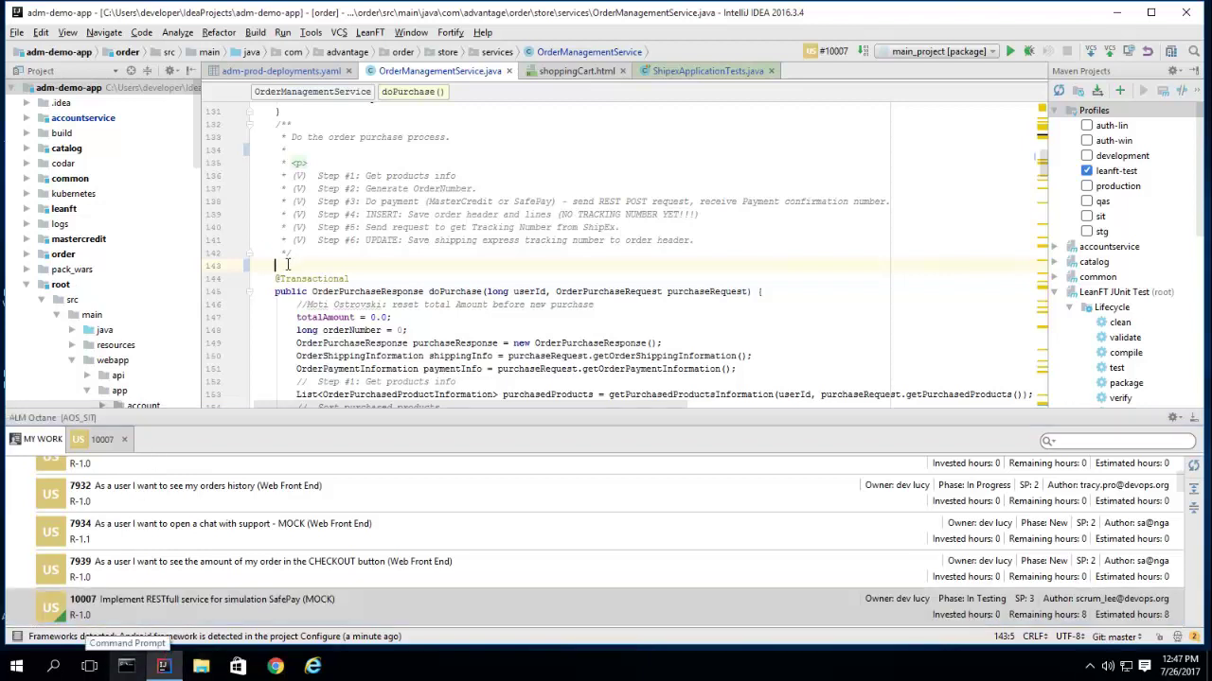
type("// This completes the SafePay moc")
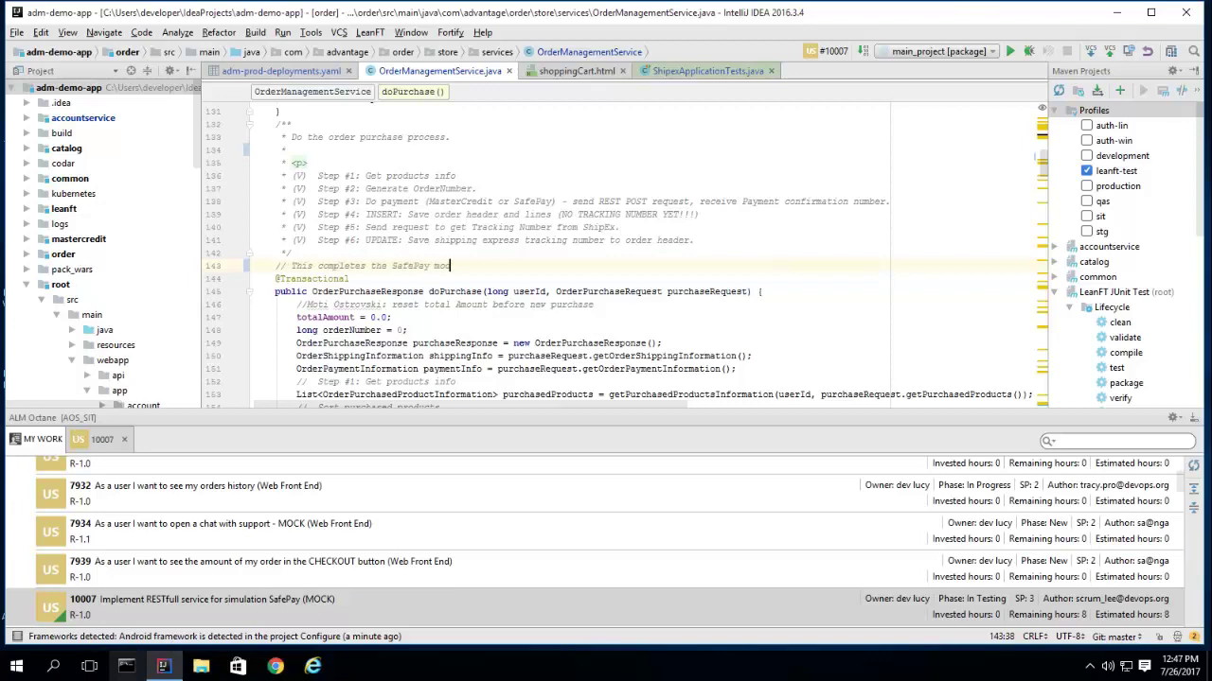
key("BackSpace")
type("dule")
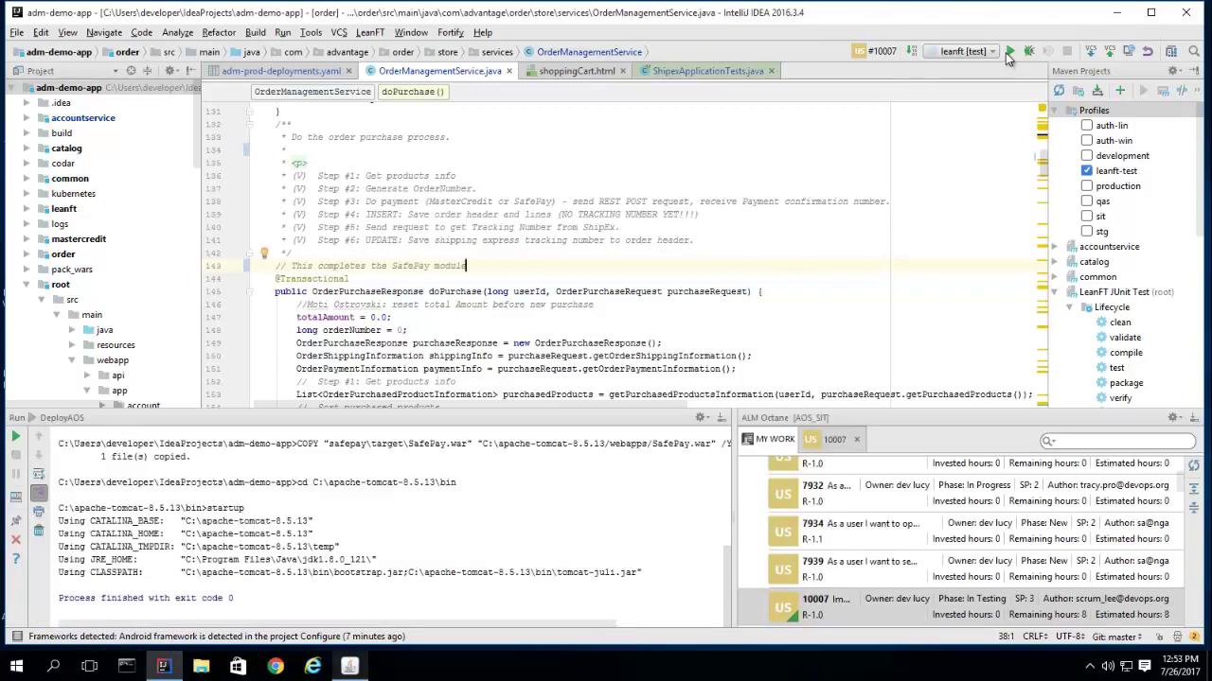
left_click(1009, 52)
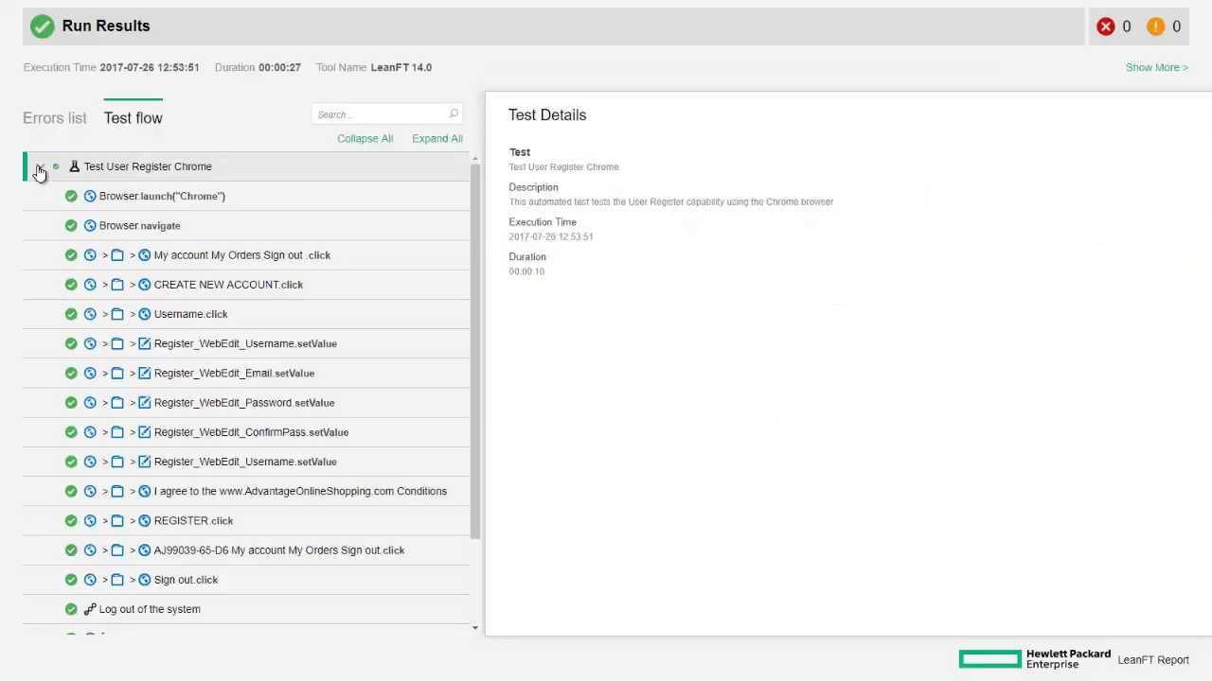
Check the Errors list to confirm the Test User Register Chrome run has no errors or warnings.
left_click(55, 119)
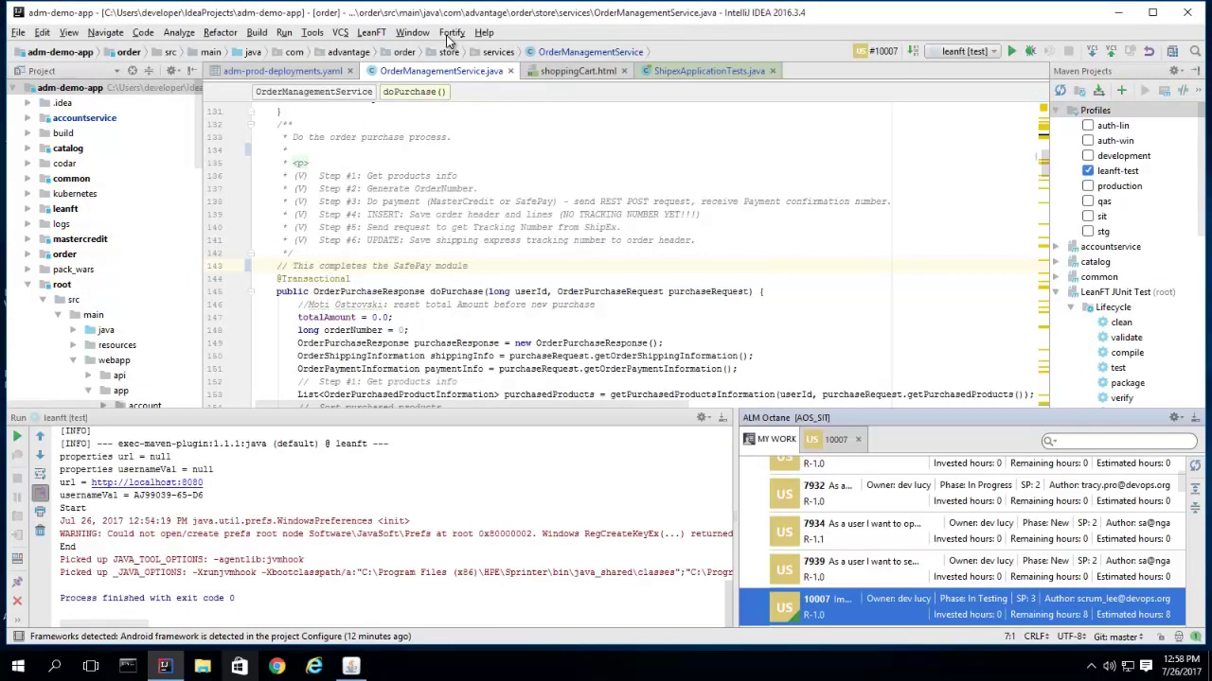
Run a Fortify analysis on the project and expand the Privacy Violation issues.
left_click(451, 34)
left_click(456, 50)
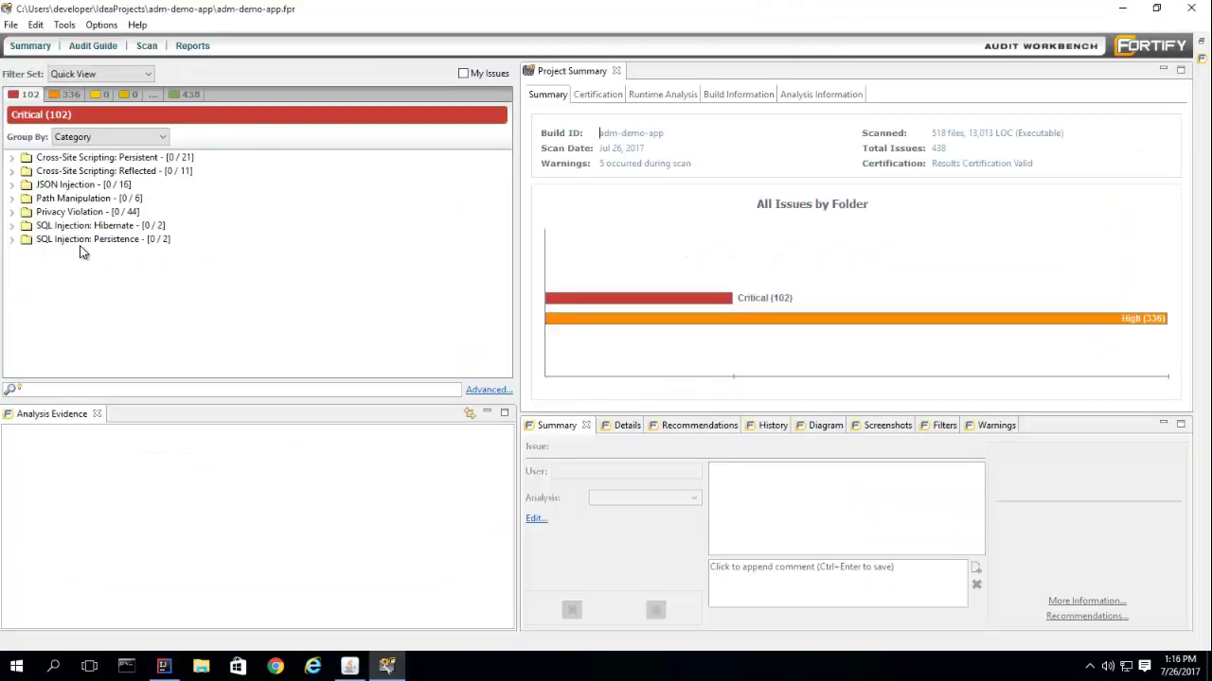
left_click(71, 228)
left_click(59, 212)
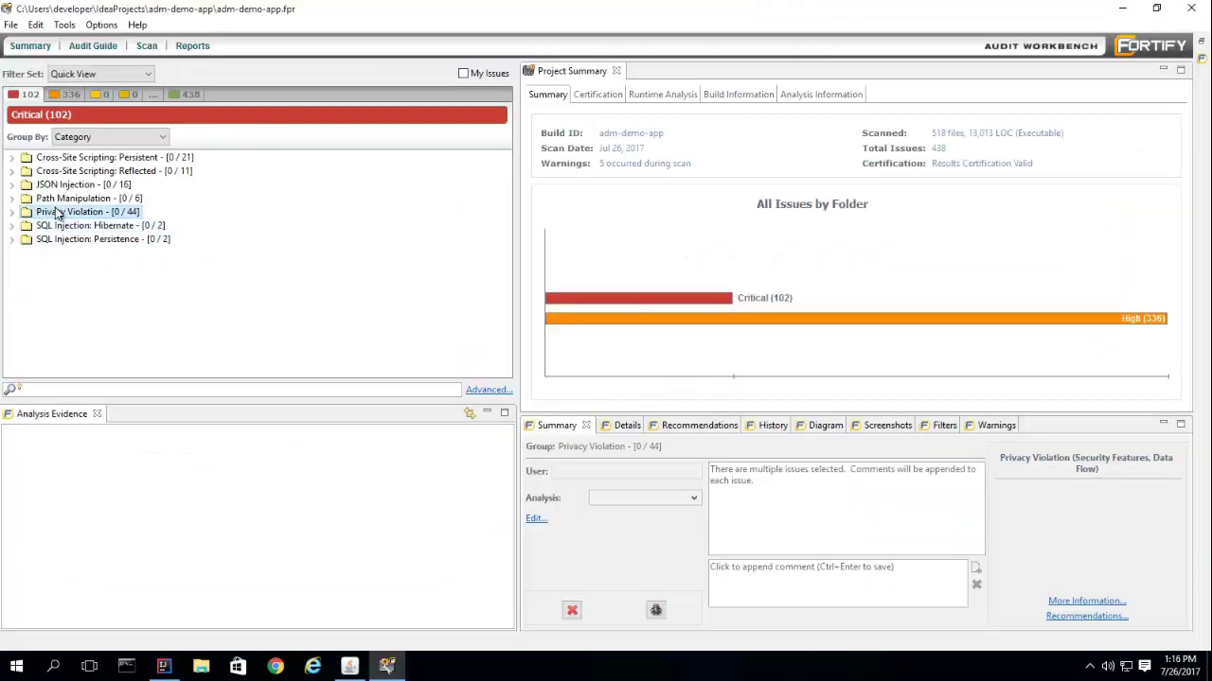
left_click(11, 212)
Inspect the AccountService.java:263 issue's source line, details and recommendations.
double_click(102, 171)
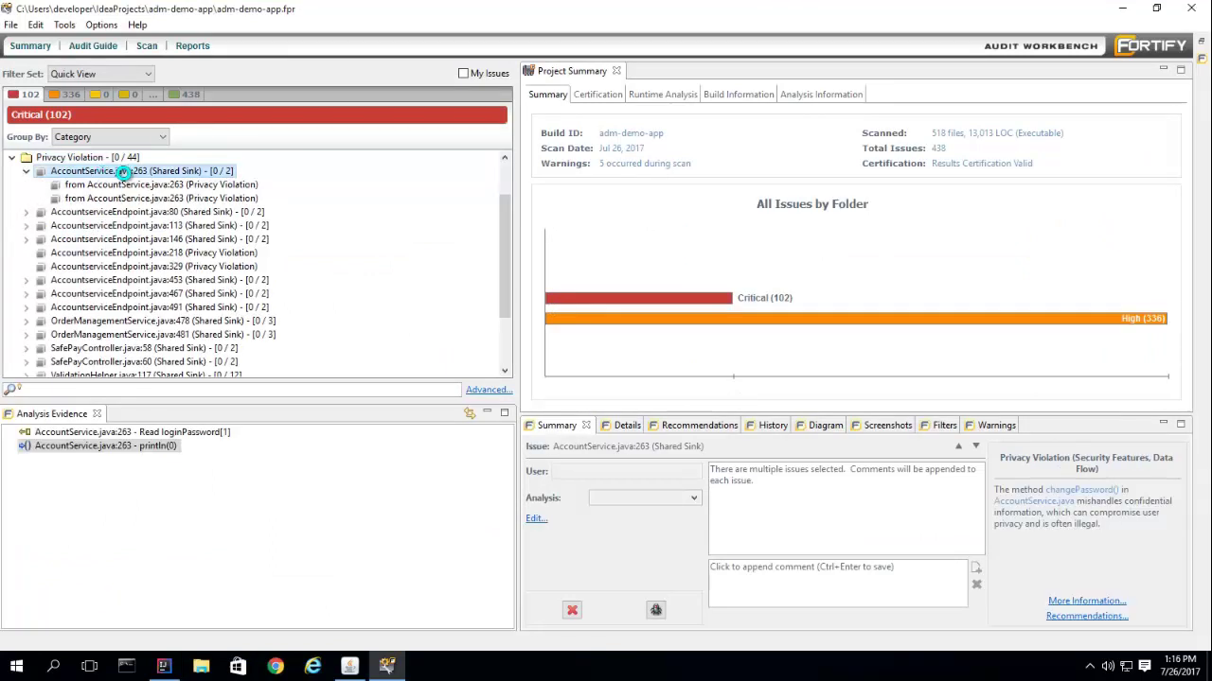
left_click(127, 185)
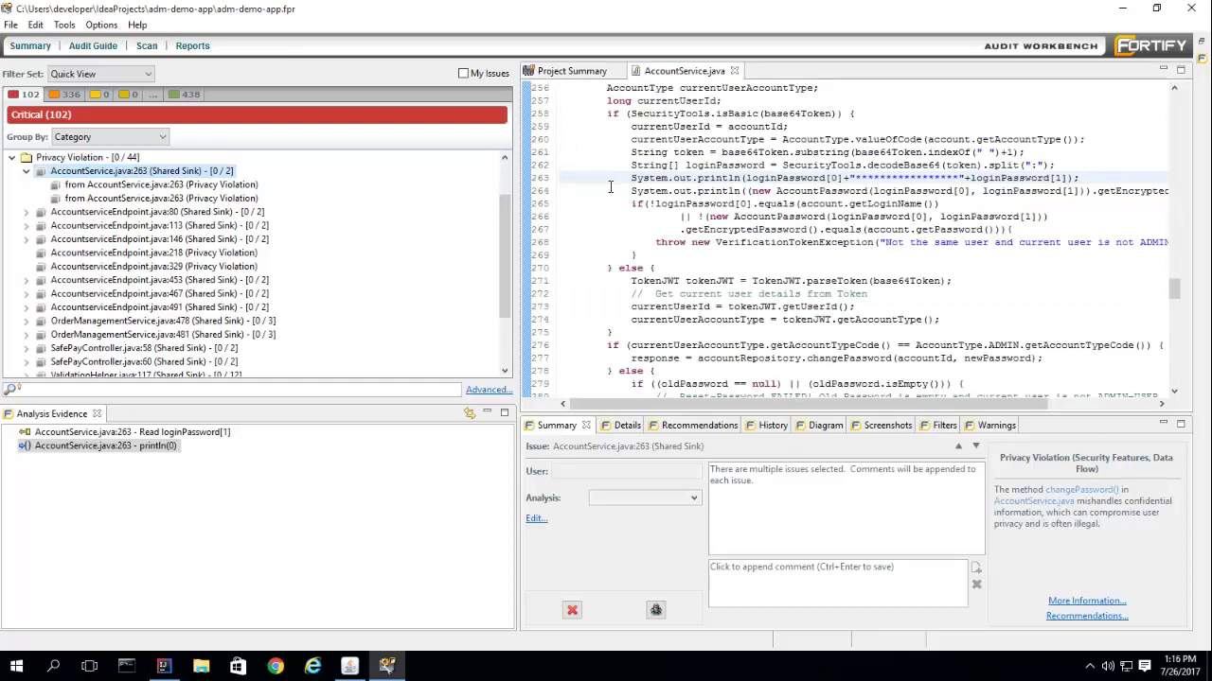
left_click(616, 426)
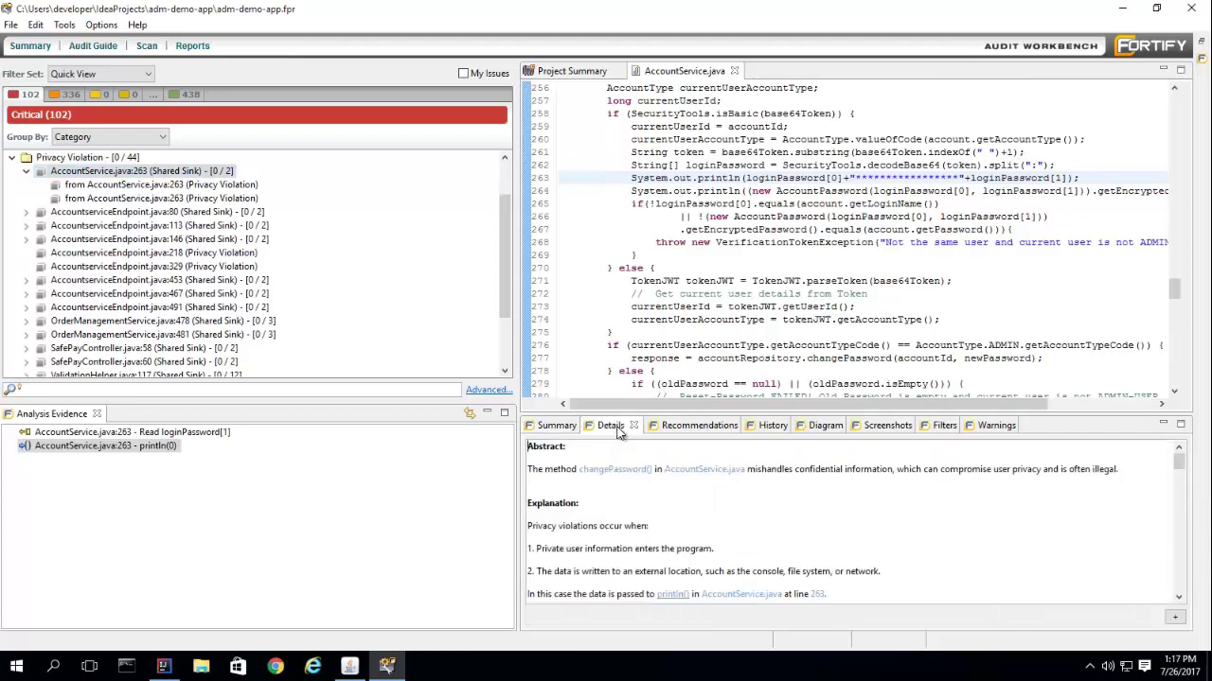
left_click(682, 429)
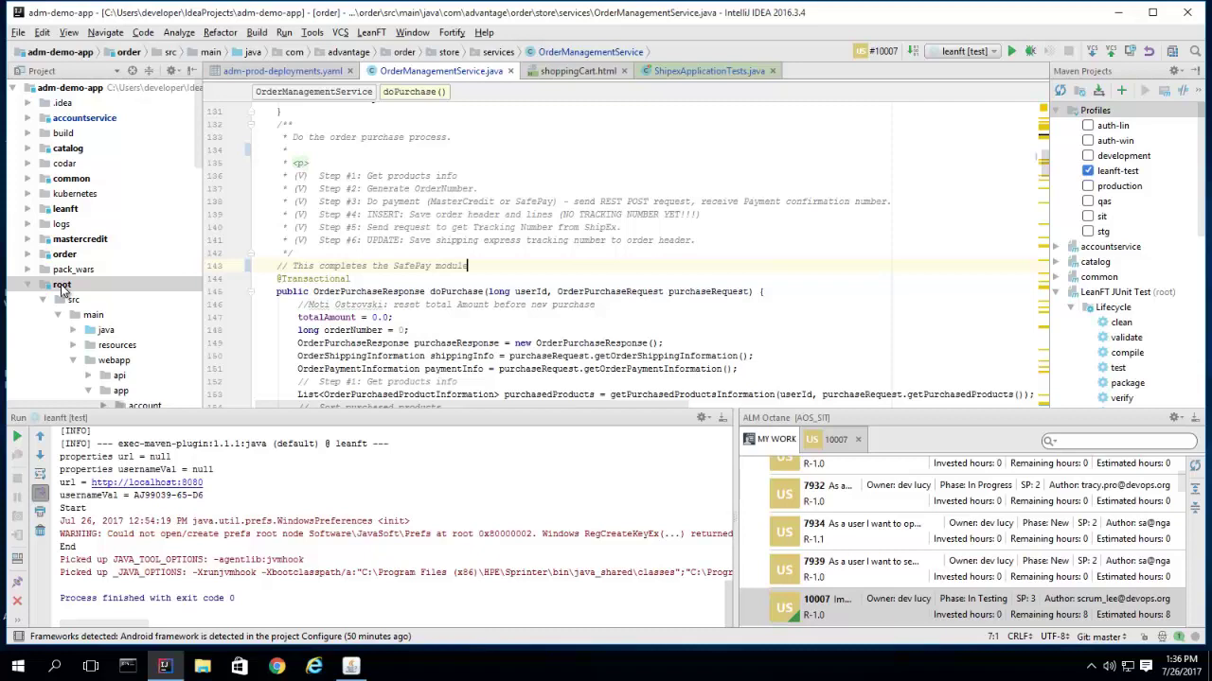
Commit and push the root module's changes with the user story #10007 SafePay (MOCK) message.
right_click(63, 291)
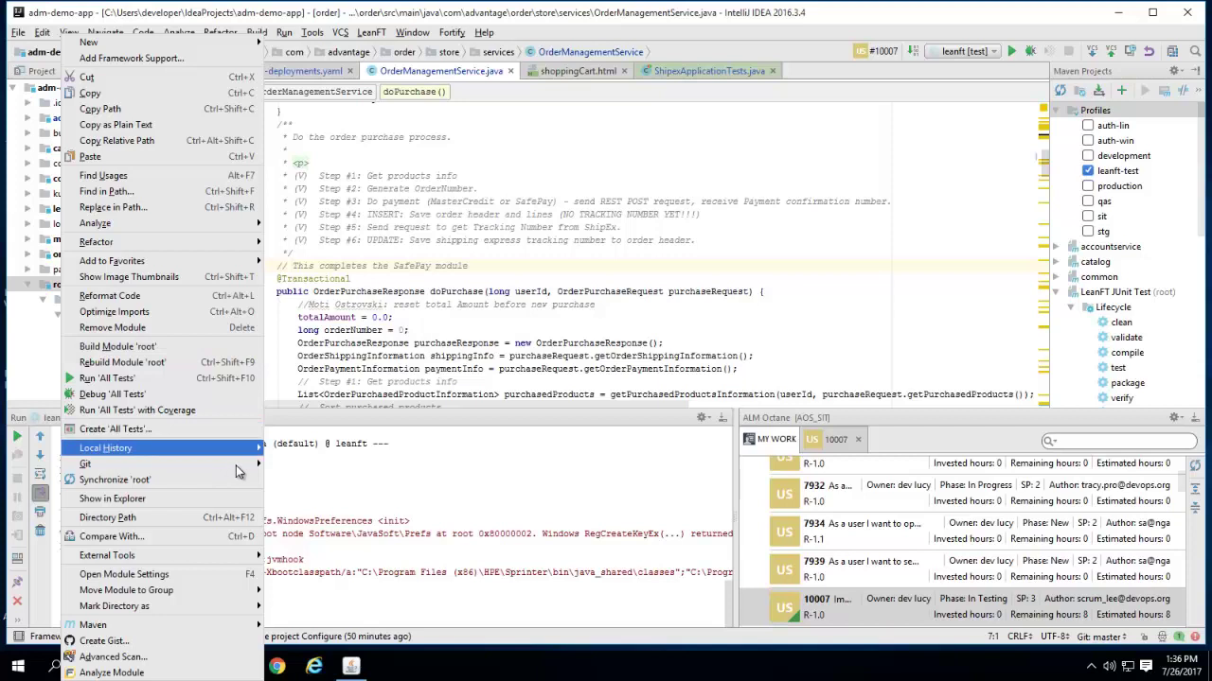
mouse_move(236, 471)
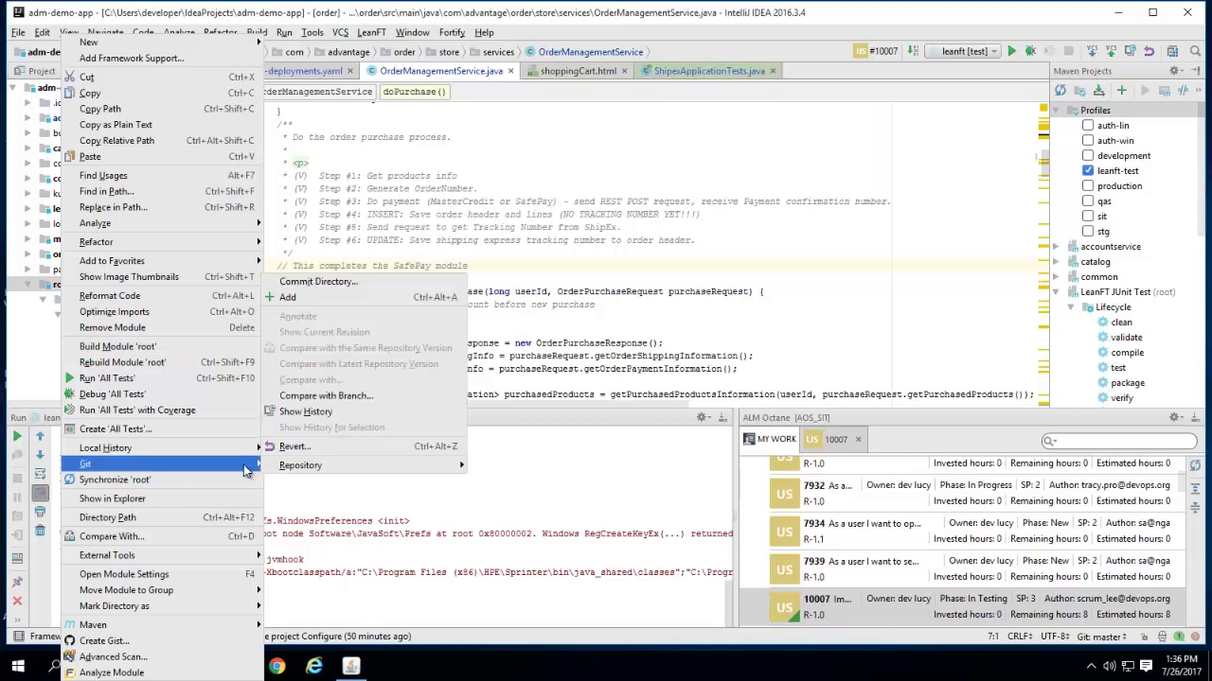
left_click(318, 282)
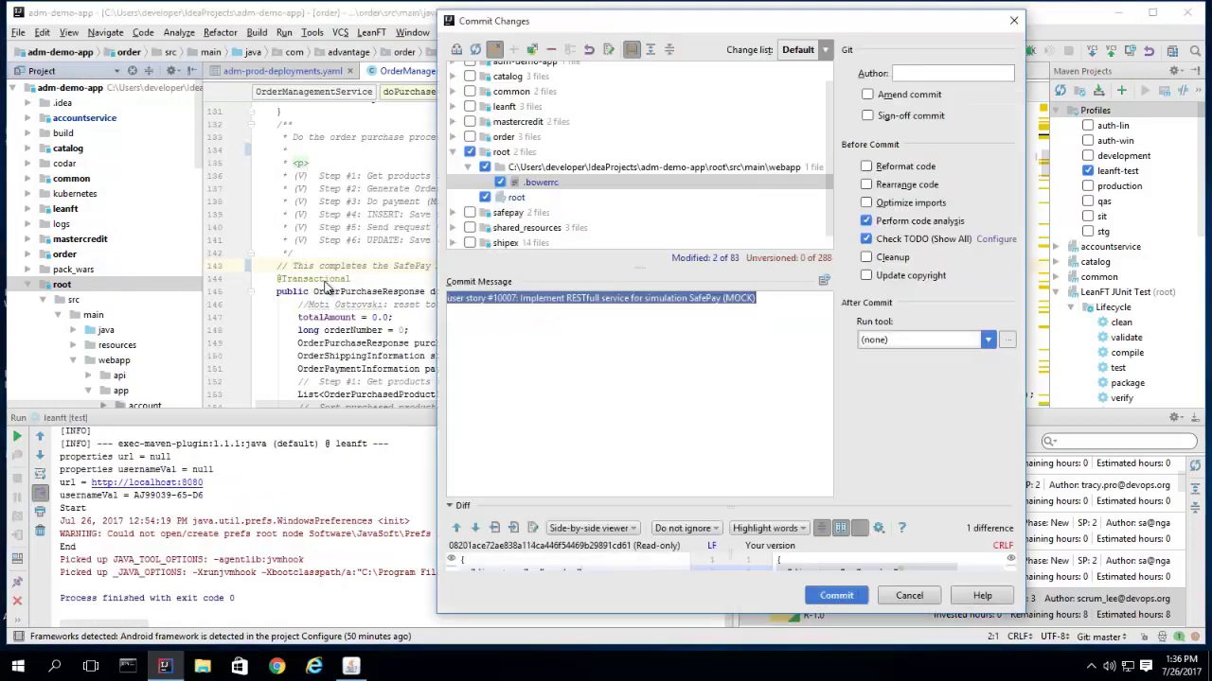
left_click(831, 517)
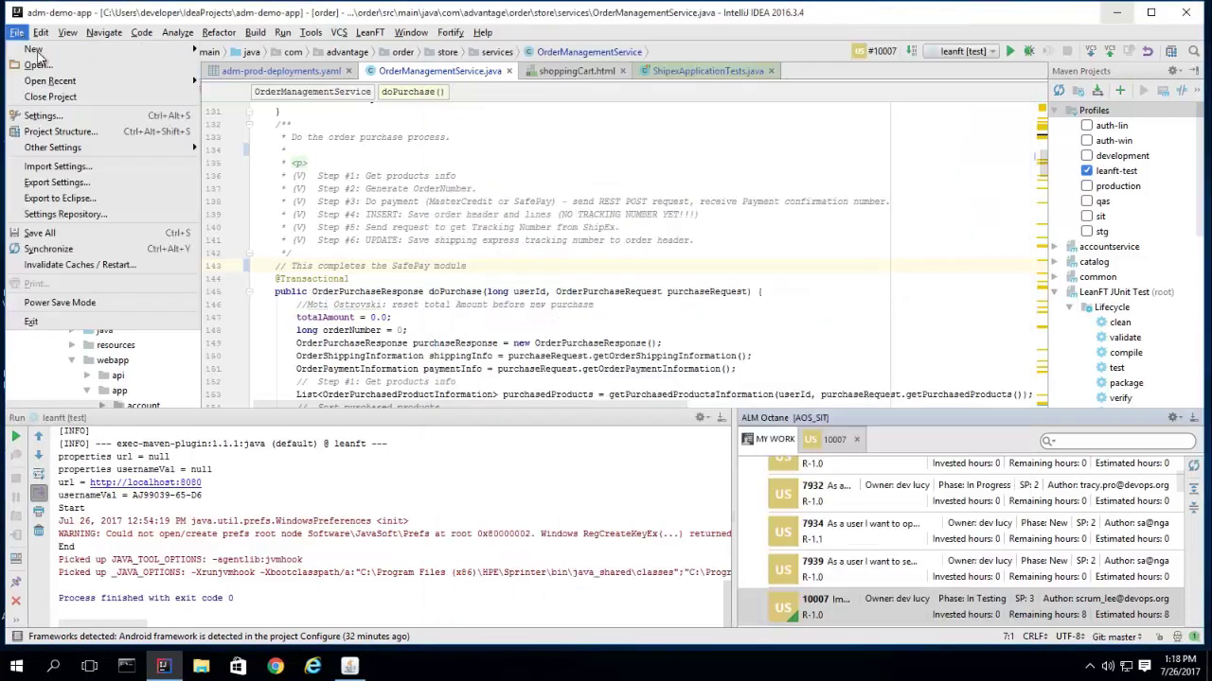
Open the adm-demo-app-android project and make work item 7924 the active task.
mouse_move(135, 83)
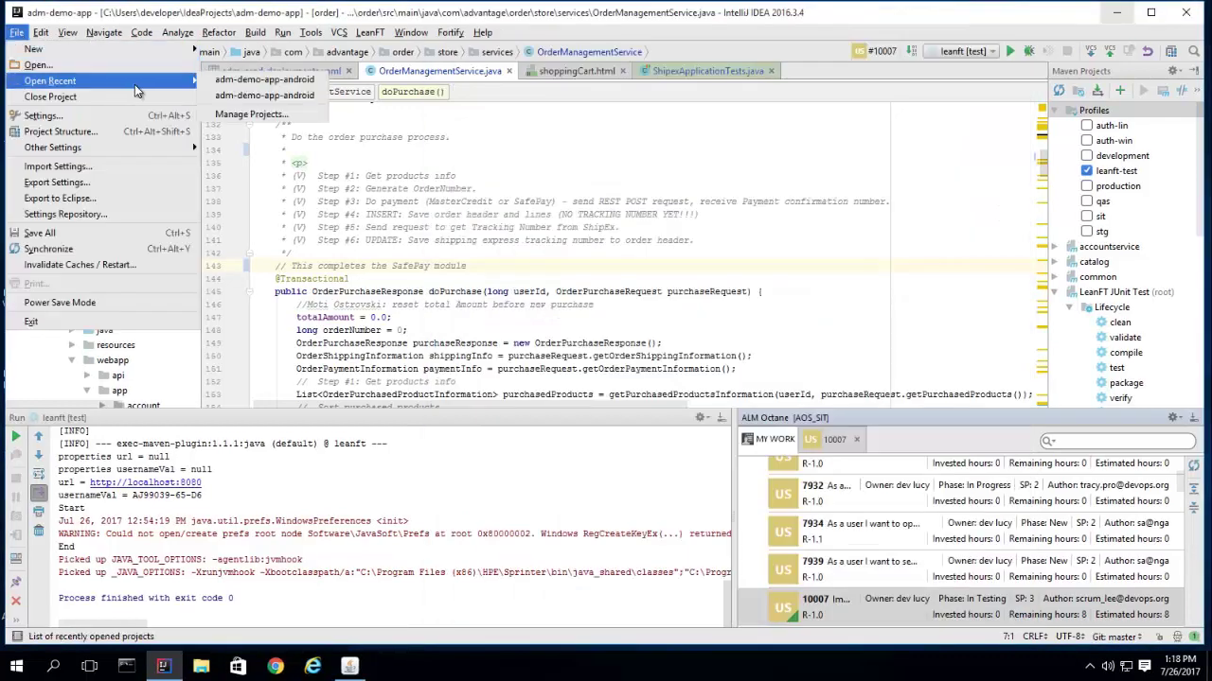
left_click(214, 81)
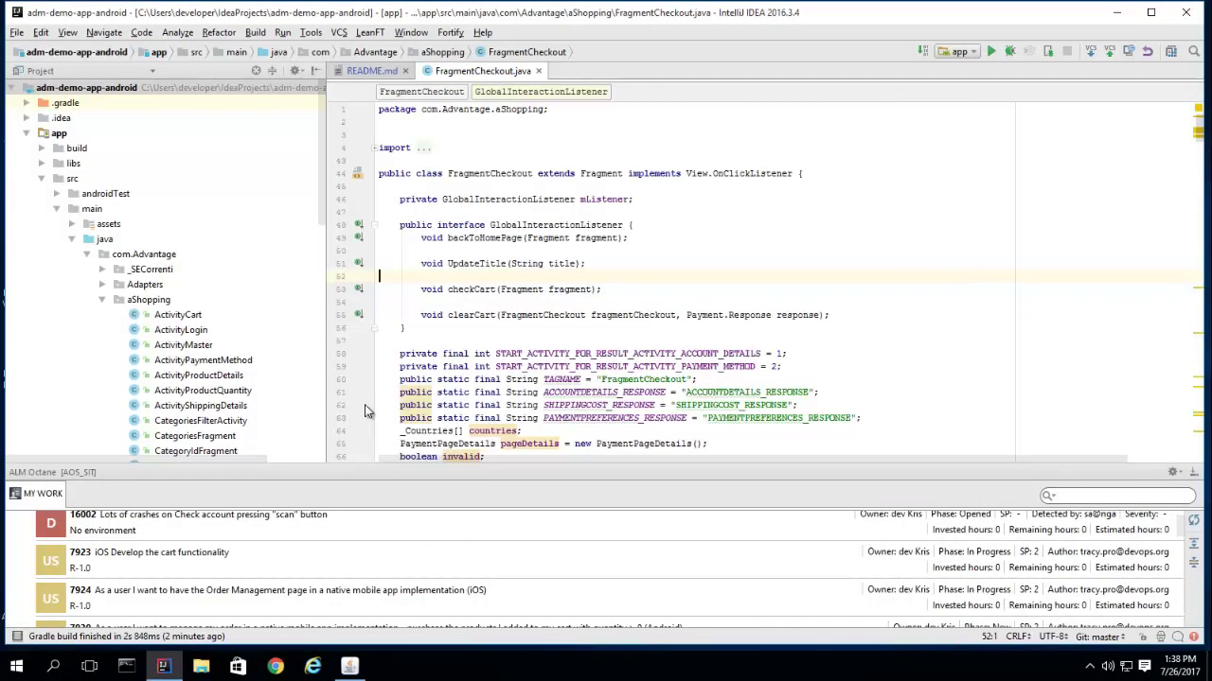
right_click(134, 595)
left_click(160, 620)
Rewrite README.md line 3 as 'Apply changes to mobile app for SafePay'.
left_click(365, 74)
key("ctrl+z")
type("Apply changes to mobile app for Order")
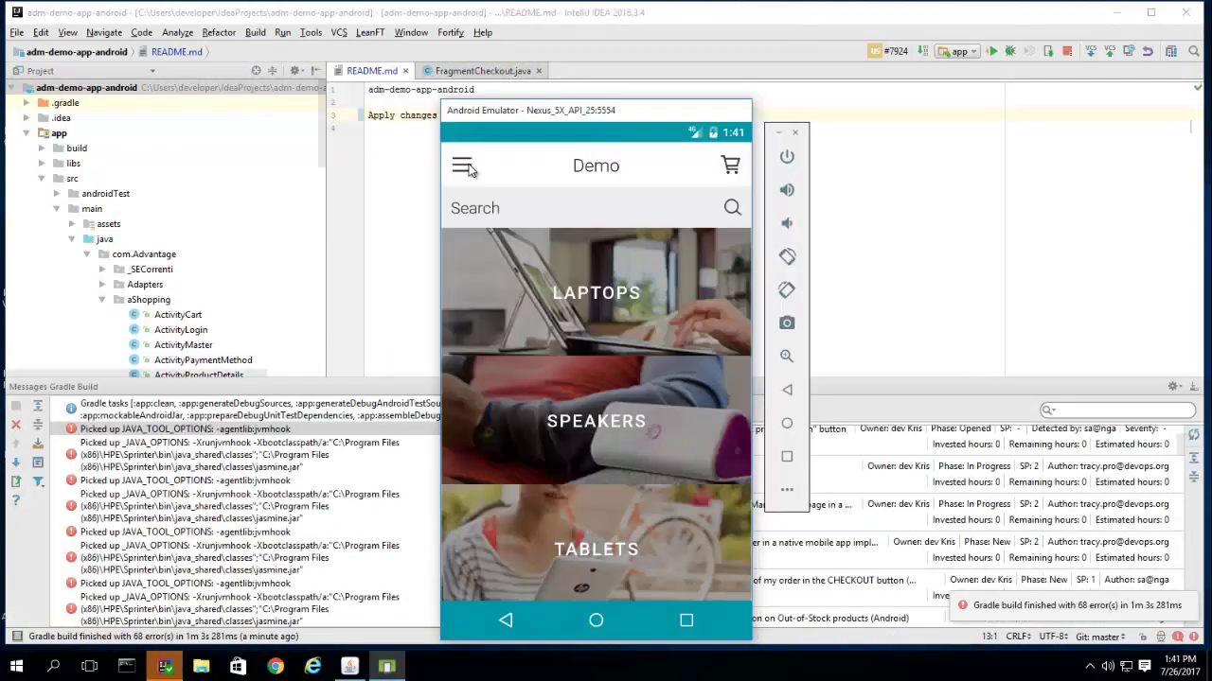
In the emulator app, open the HP Chromebook 14 G1(ES) laptop and raise its quantity to 3.
left_click(461, 165)
left_click(513, 387)
left_click(685, 296)
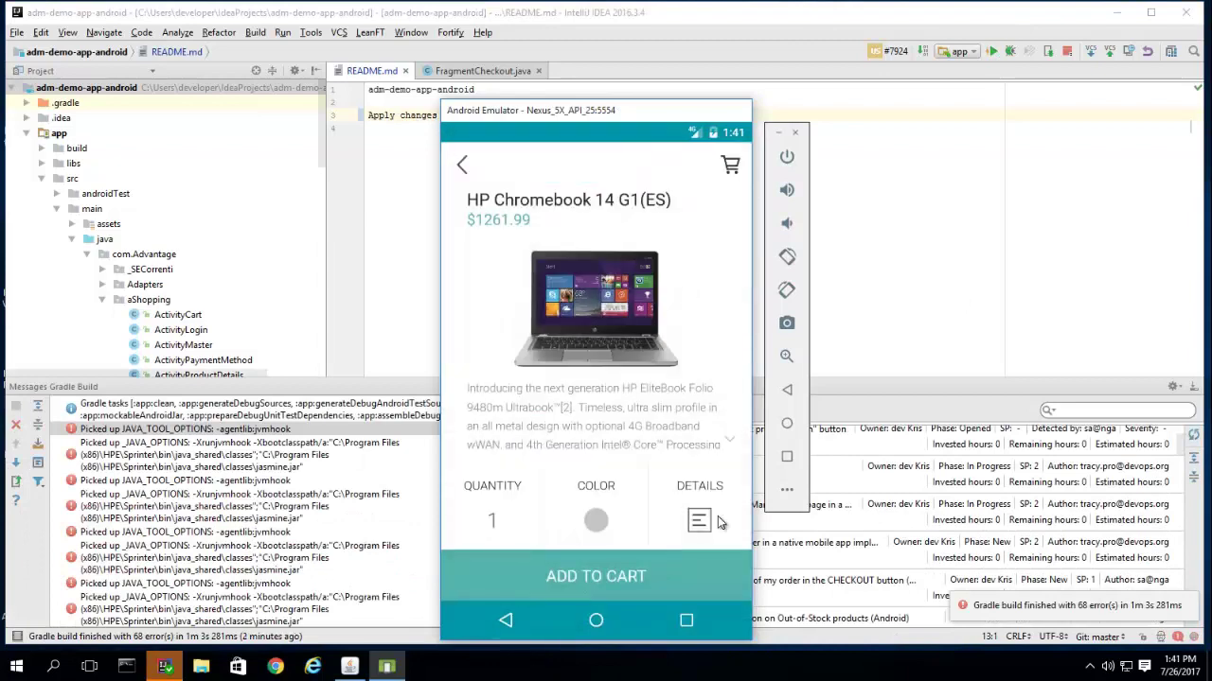
left_click(699, 521)
left_click(725, 165)
left_click(499, 525)
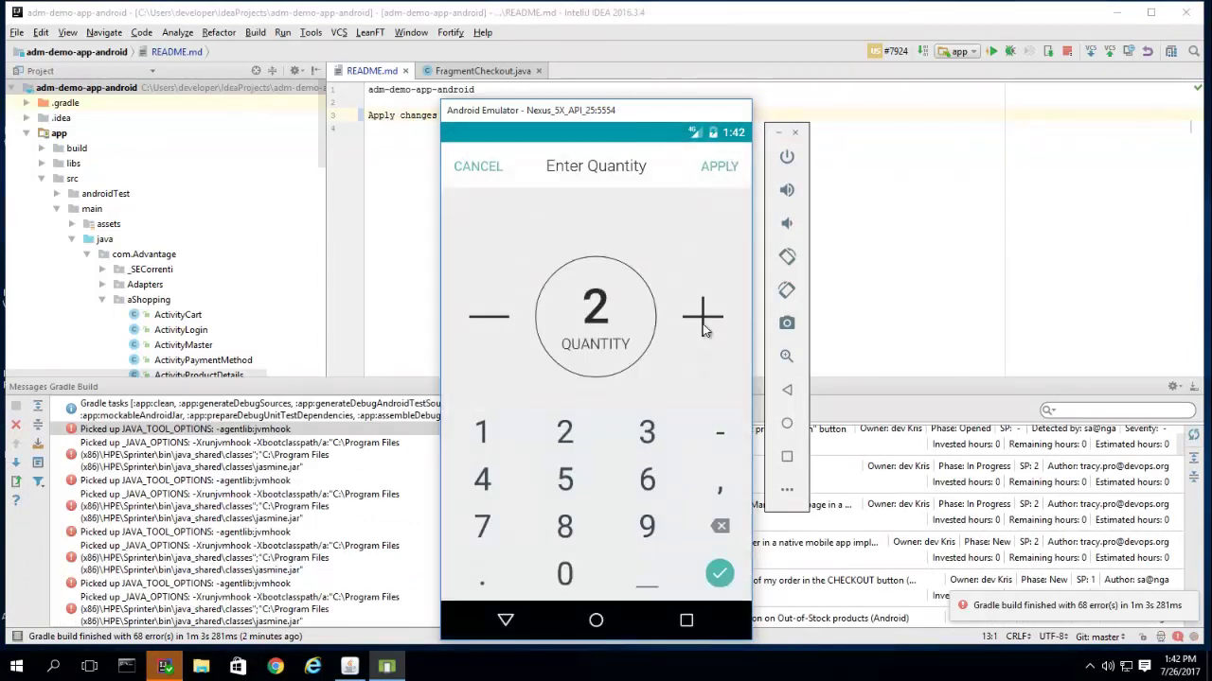
left_click(697, 316)
left_click(716, 165)
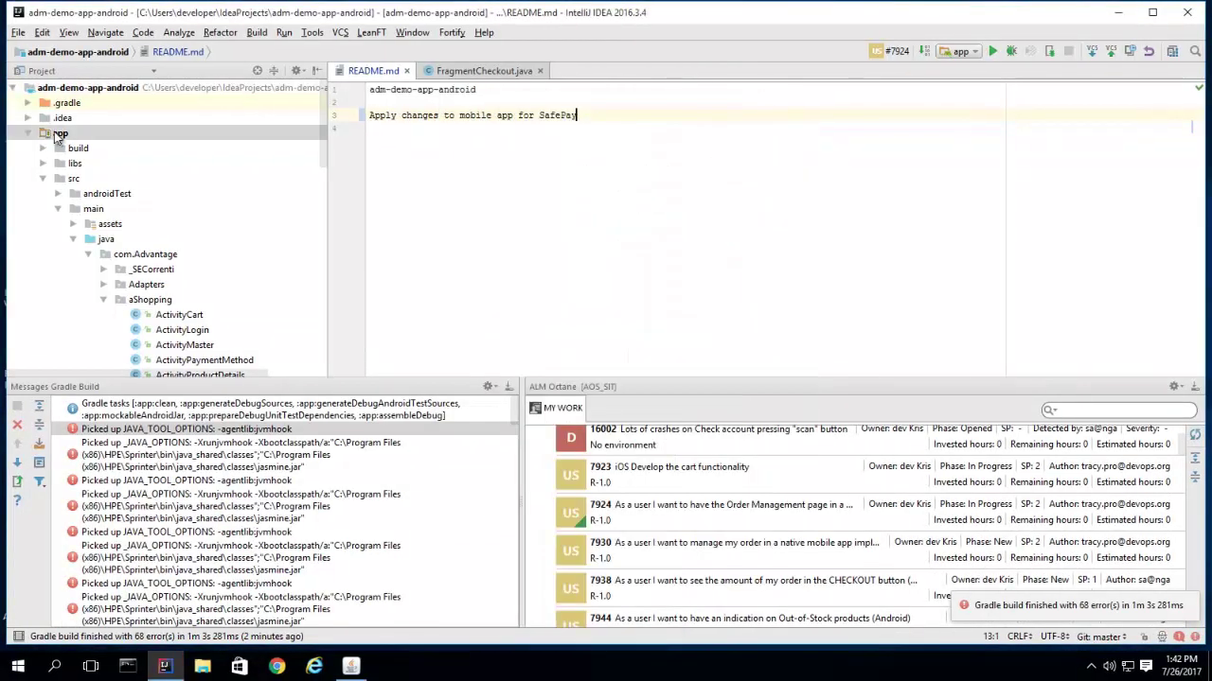
right_click(57, 137)
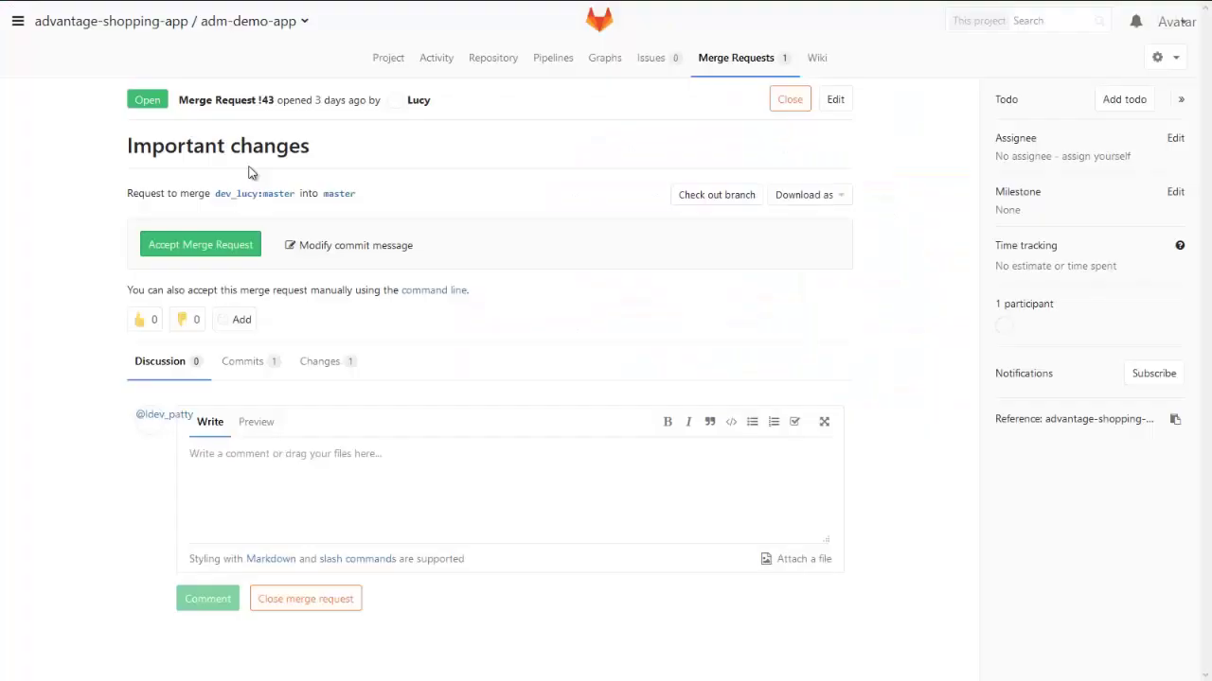
Accept Merge Request !43 to merge dev_lucy:master into master.
left_click(203, 246)
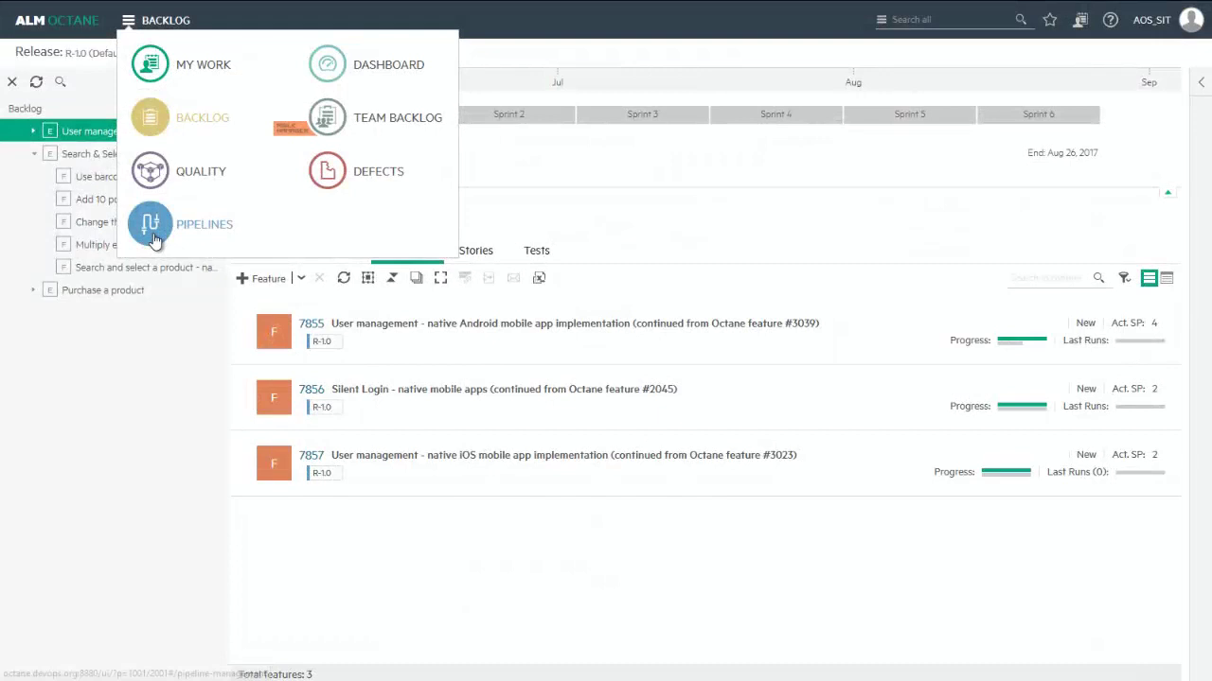
Open AOS-PIPELINE from Pipelines and view its topology as a grid of nodes.
left_click(155, 234)
left_click(42, 349)
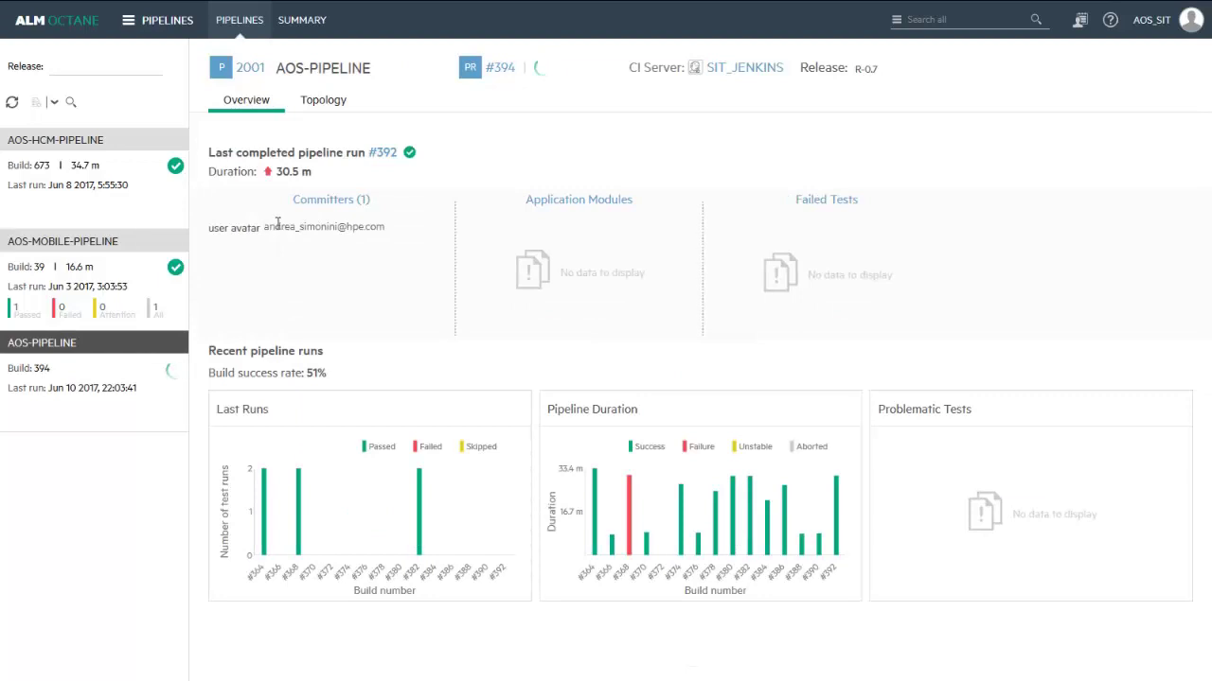
left_click(313, 104)
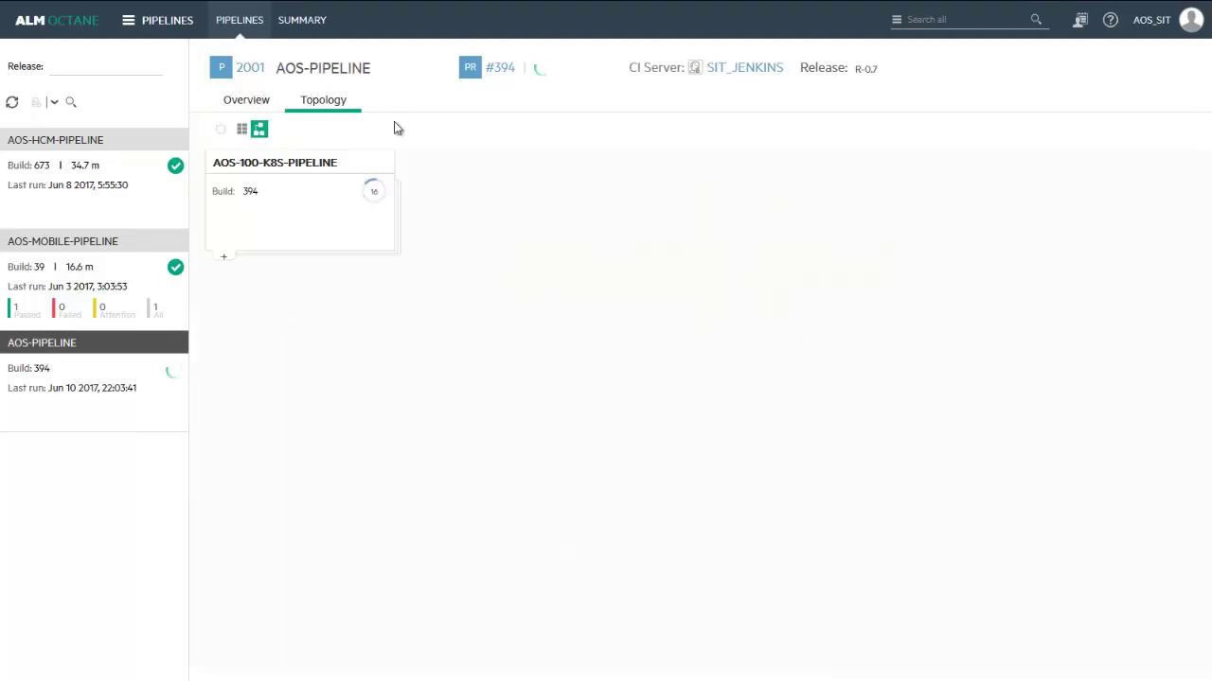
left_click(242, 128)
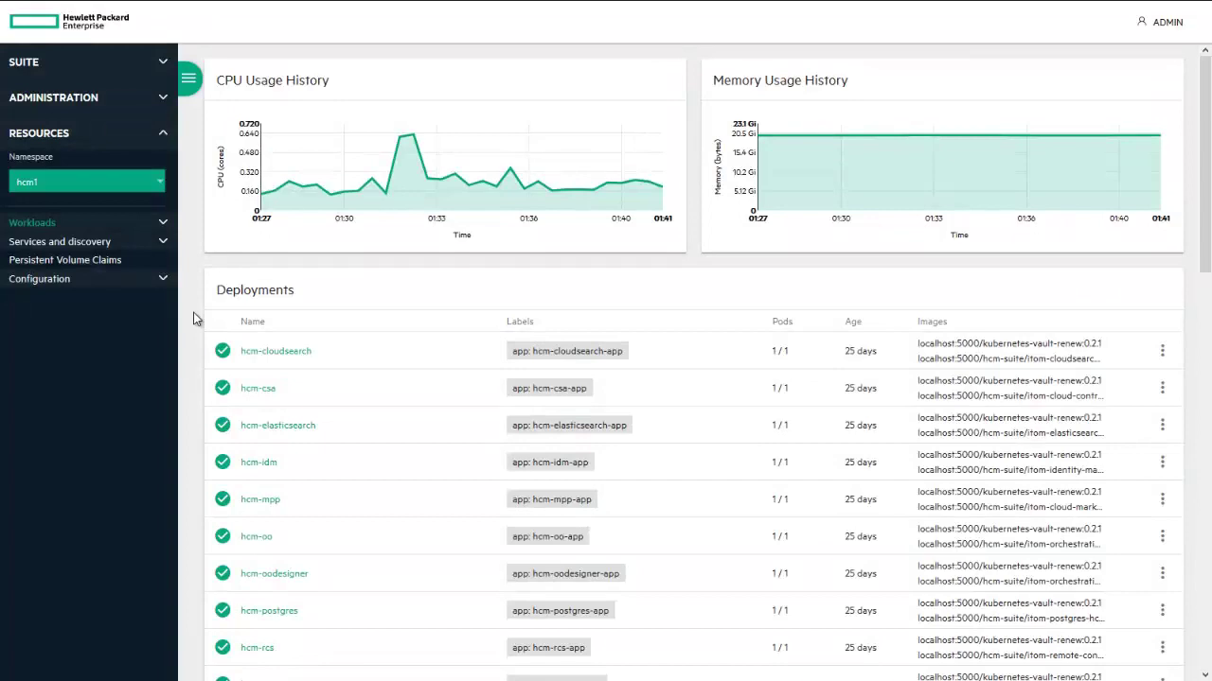
From the hcm-cloudsearch deployment, go to Release Pipeline and preview the AOS-tis topology design.
left_click(265, 357)
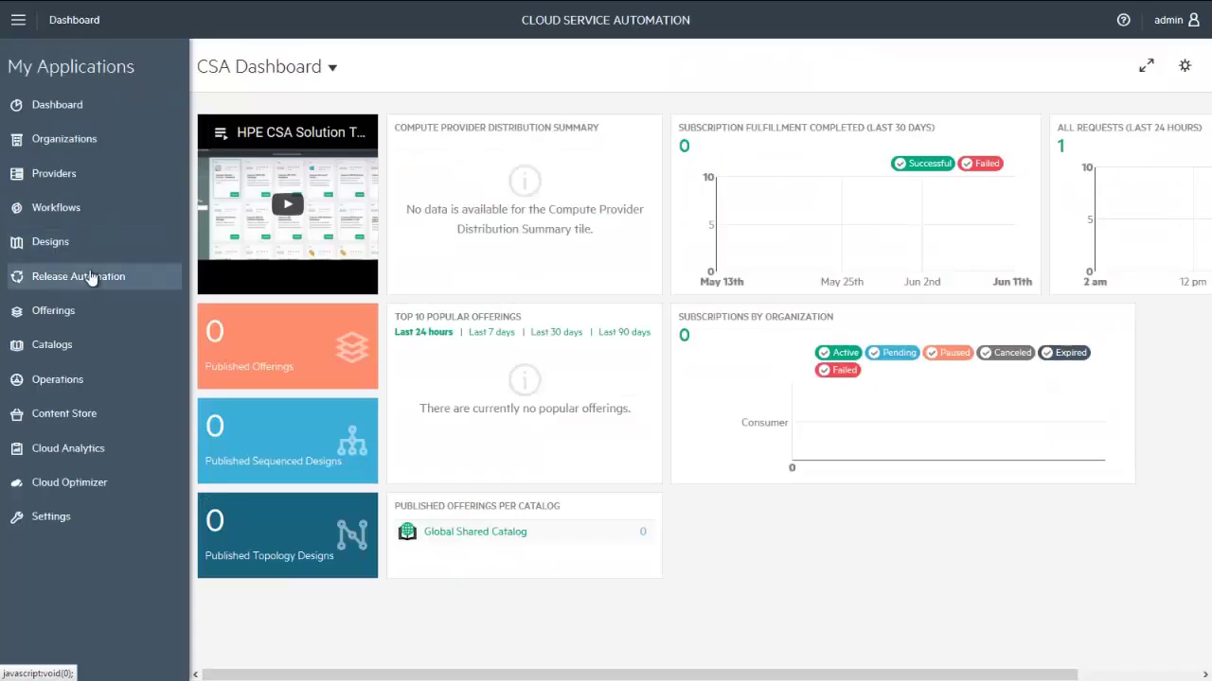
left_click(91, 274)
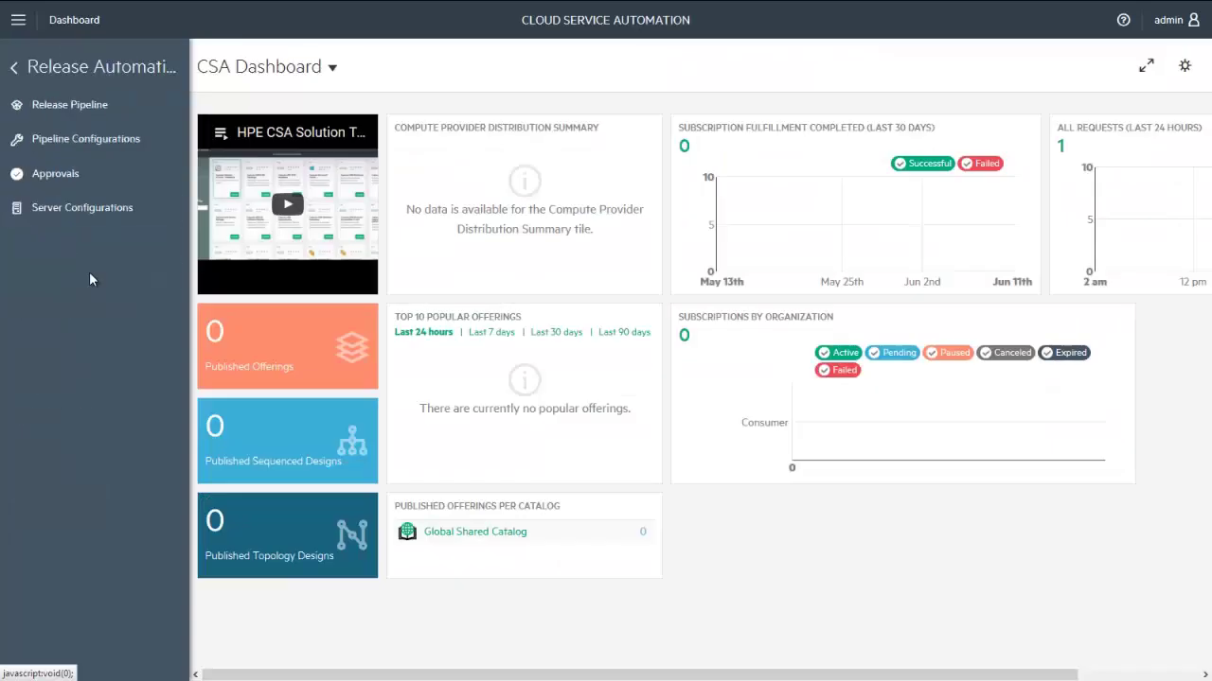
left_click(87, 112)
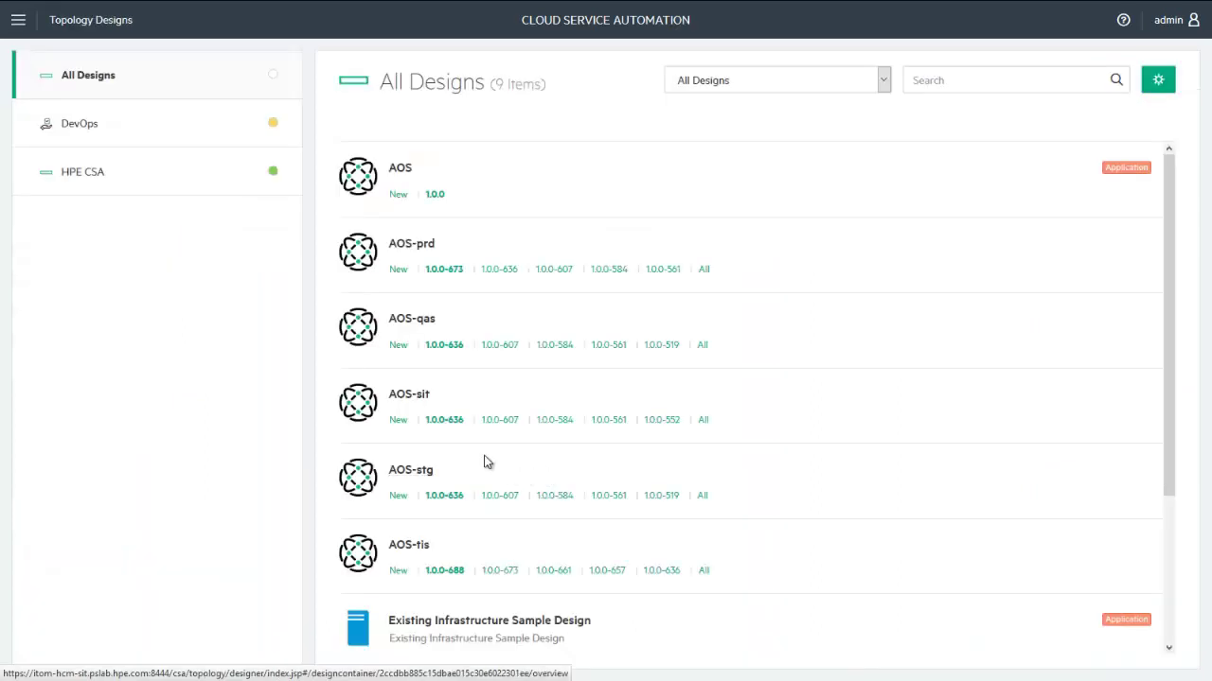
left_click(445, 570)
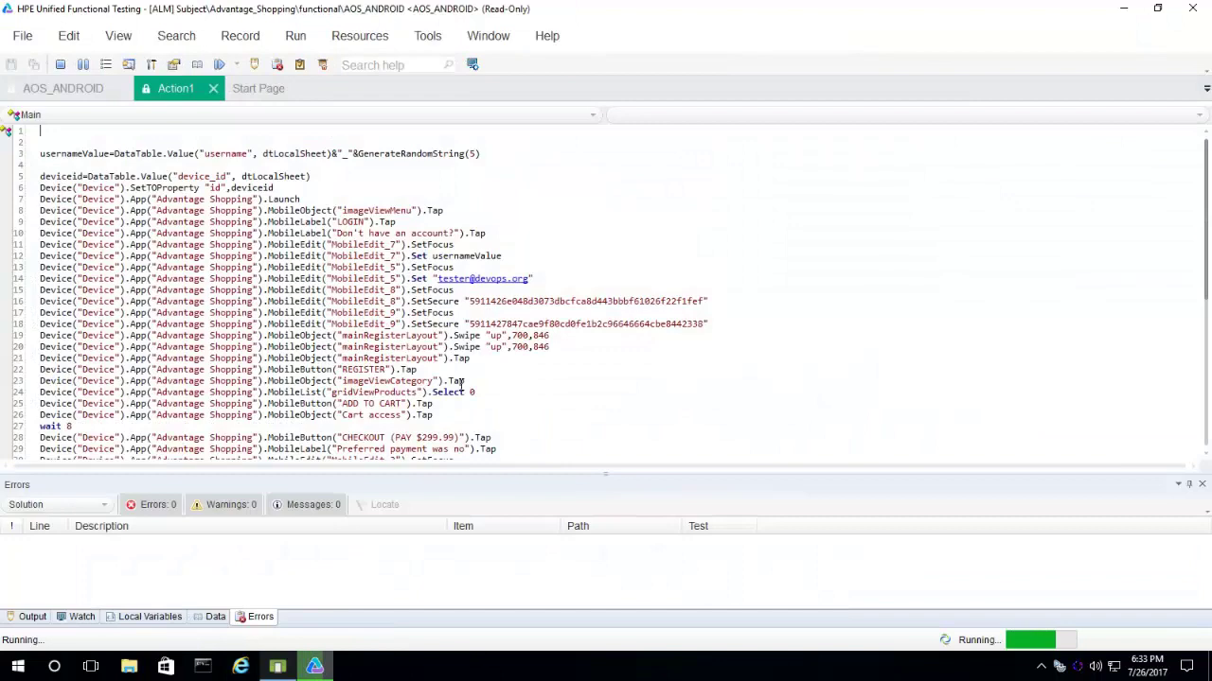
Bring the Android Emulator forward to watch the AOS_ANDROID test drive the shopping app.
left_click(277, 667)
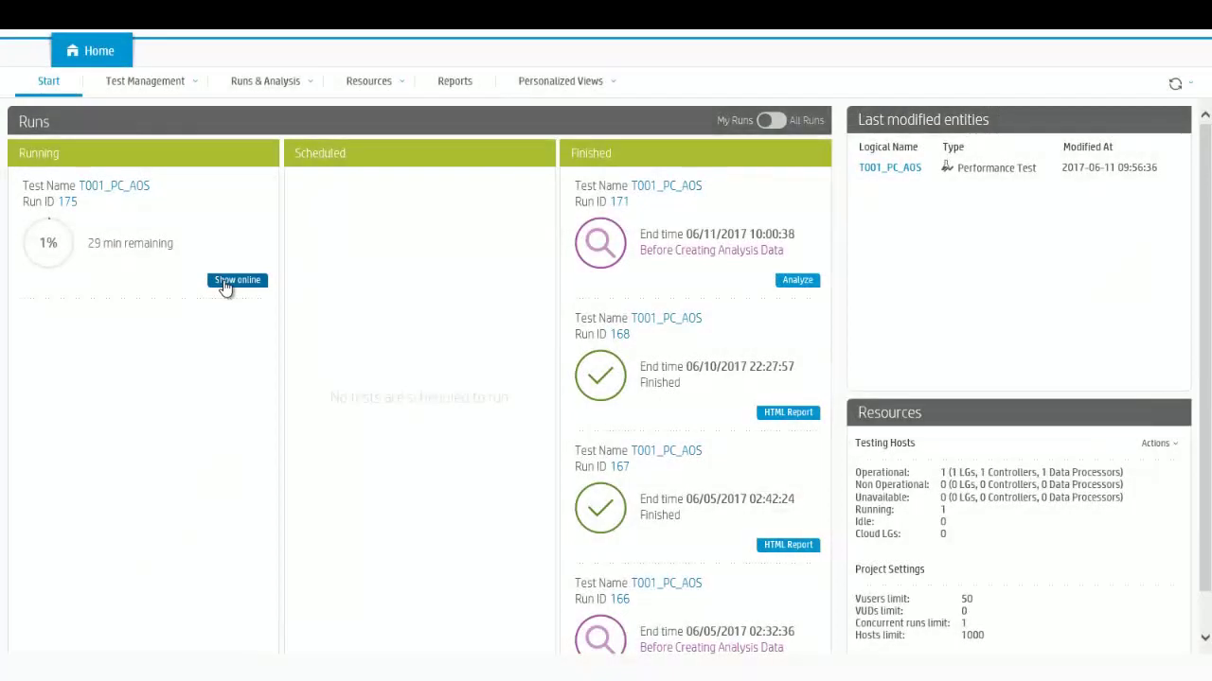
Show the online live view of load test run T001_PC_AOS_175.
left_click(224, 286)
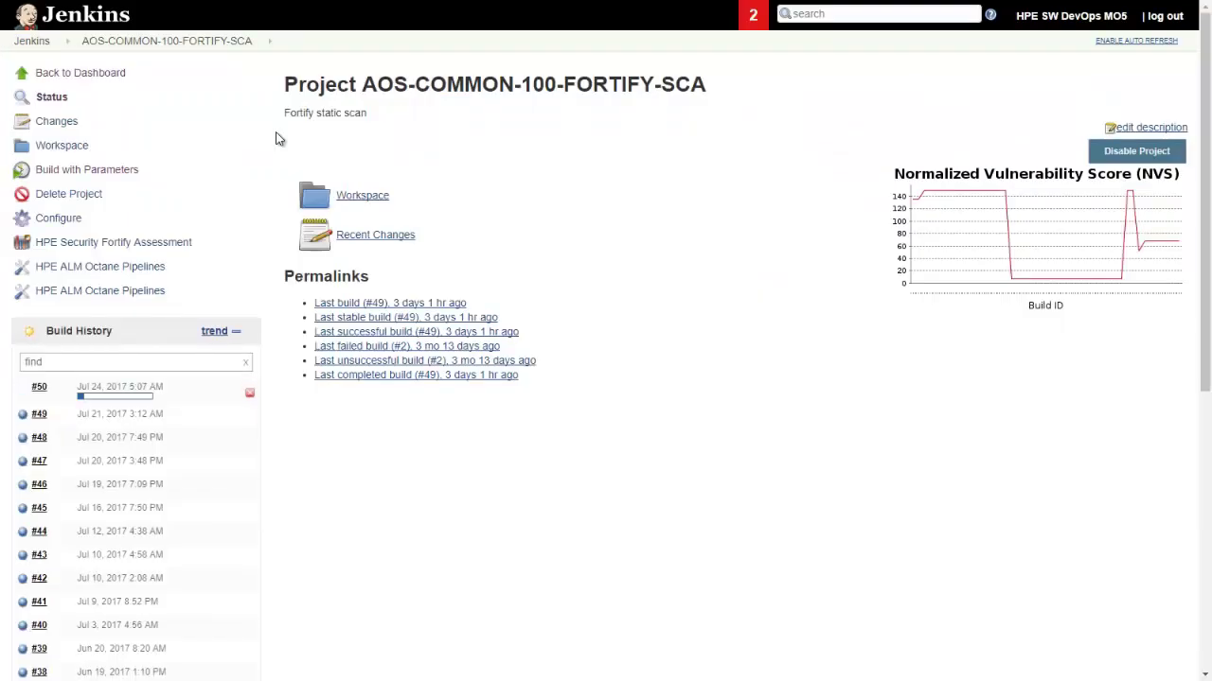
Refresh AOS-COMMON-100-FORTIFY-SCA build #50's output, then open the project's Fortify security assessment.
key("F5")
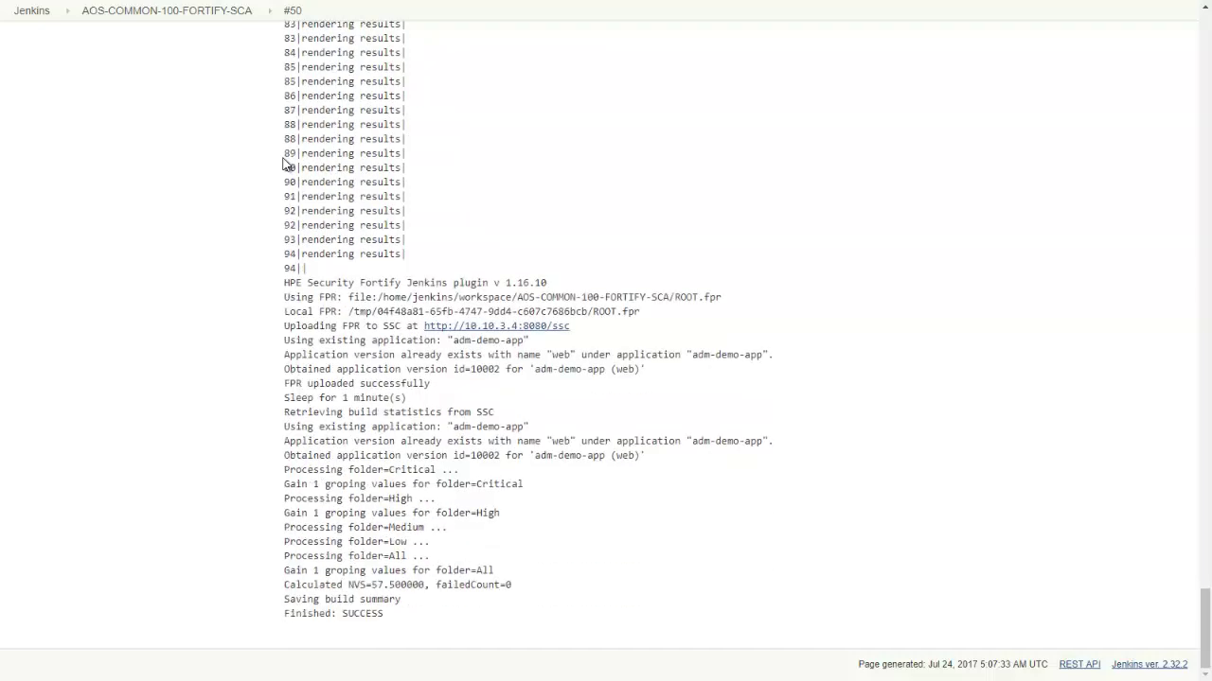
key("alt+Left")
left_click(186, 243)
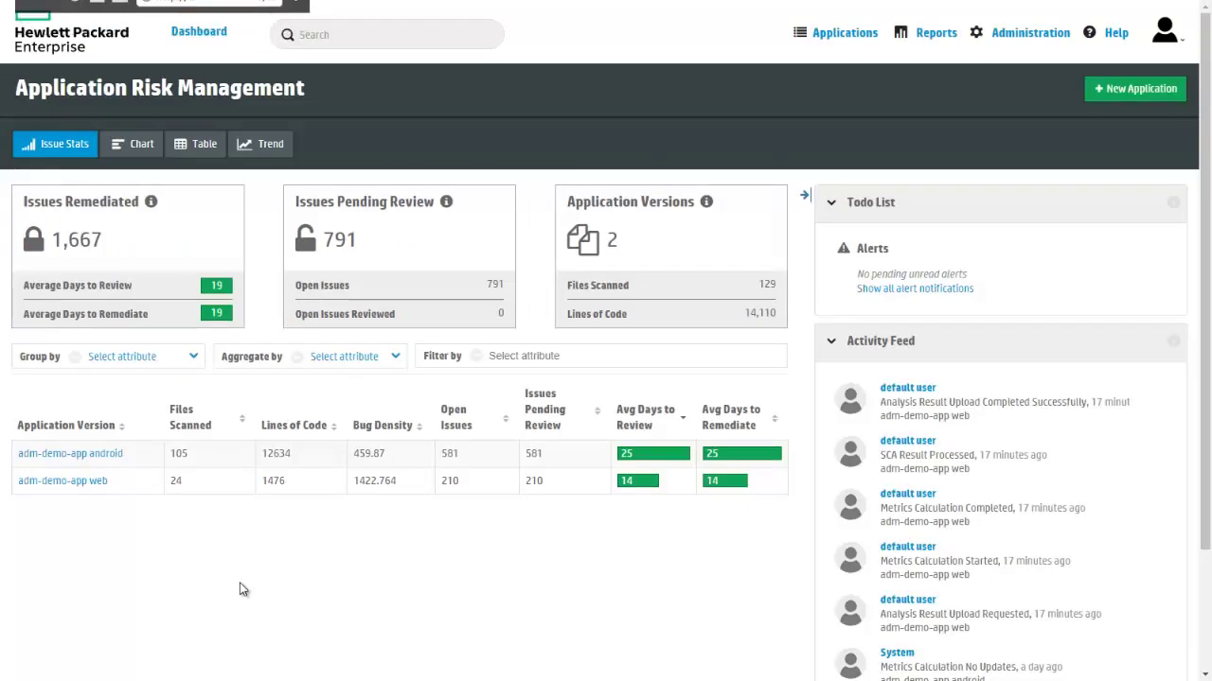
Open adm-demo-app web's audit issues and show the first Privacy Violation's details.
left_click(95, 484)
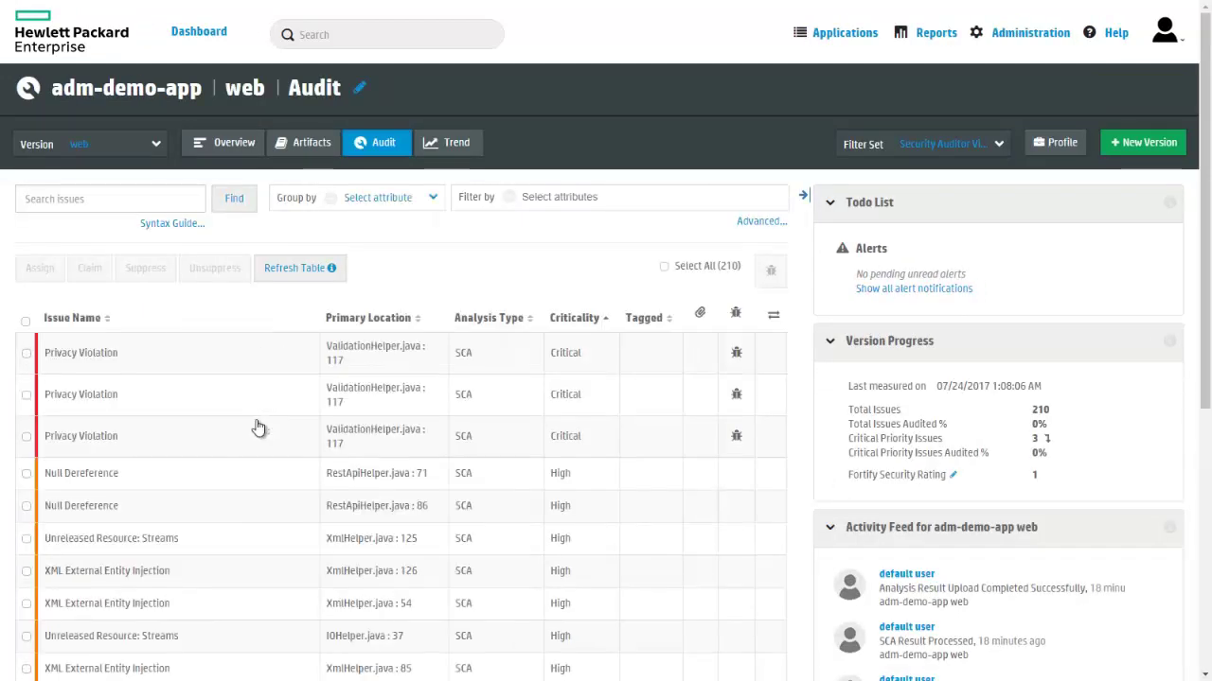
left_click(104, 366)
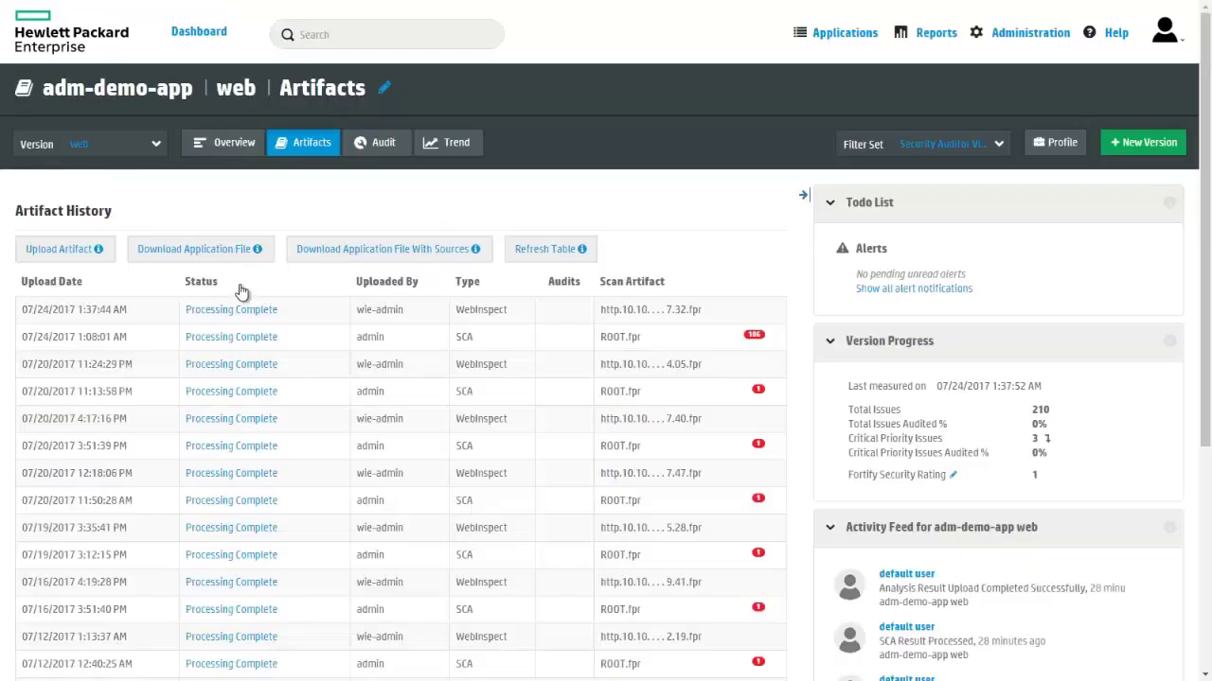
Expand the newest WebInspect artifact's details and break down the Exploratory attacks in the scan results.
left_click(233, 313)
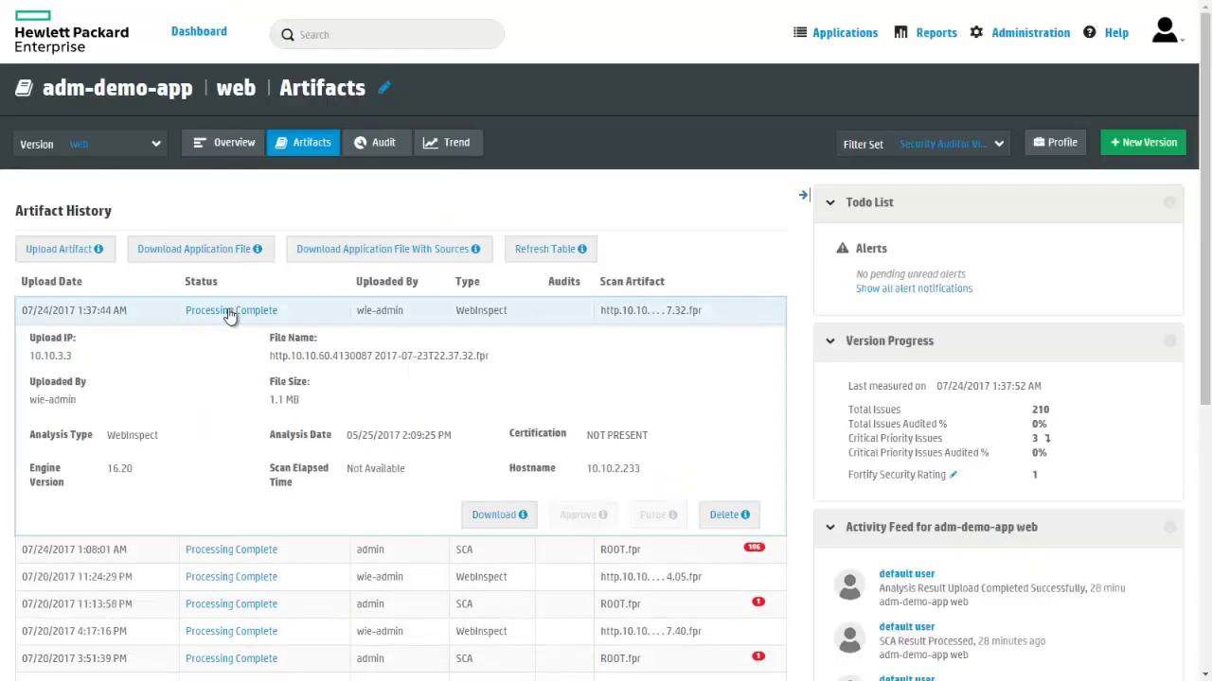
left_click(230, 315)
left_click(230, 315)
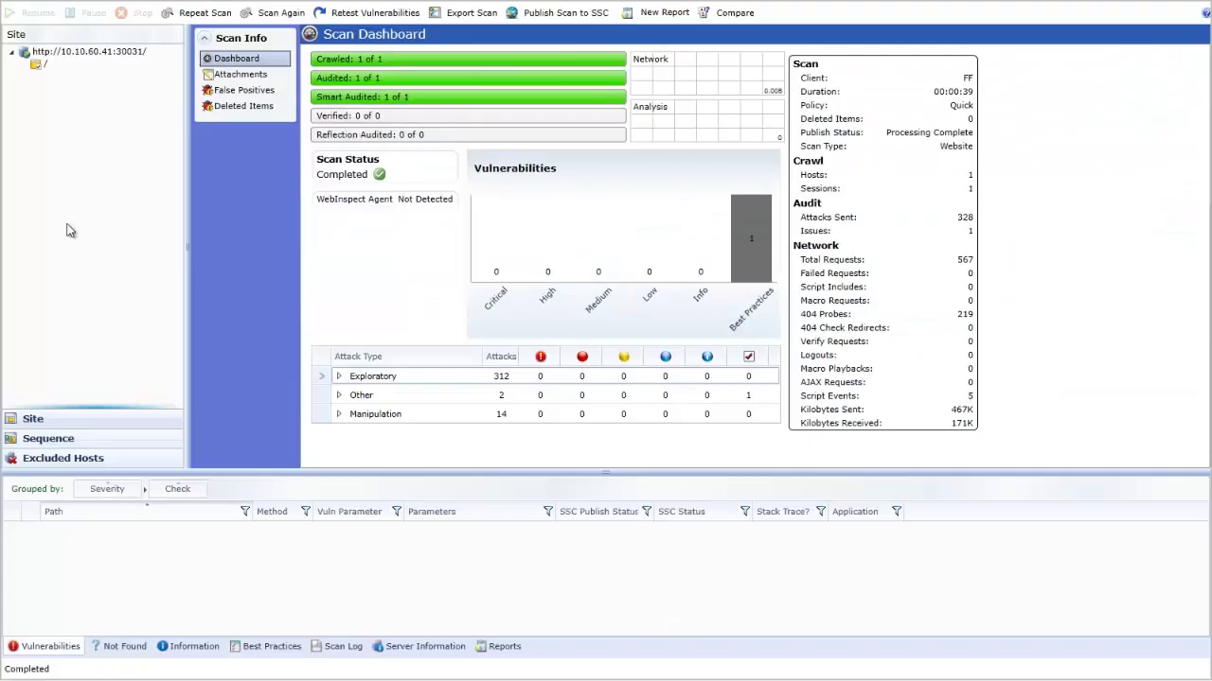
left_click(337, 378)
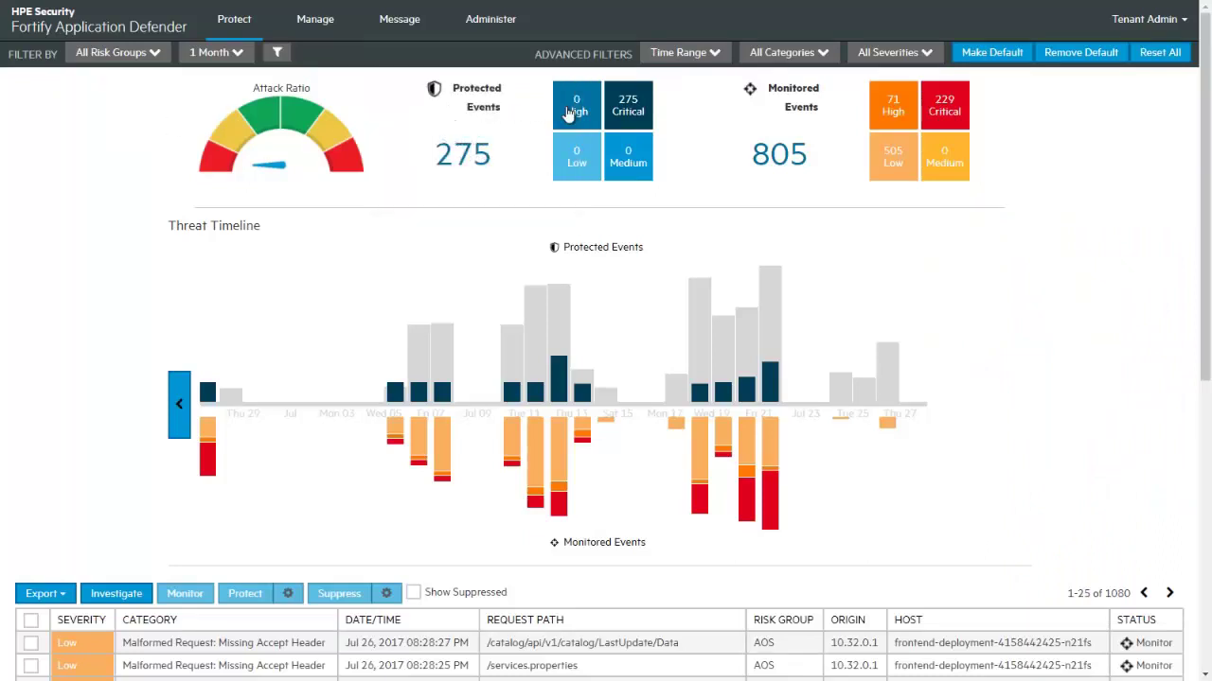
Filter to Critical events and investigate a Cross-Site Scripting Attack's request parameters and stack traces.
left_click(628, 107)
scroll(356, 308, "down", 5)
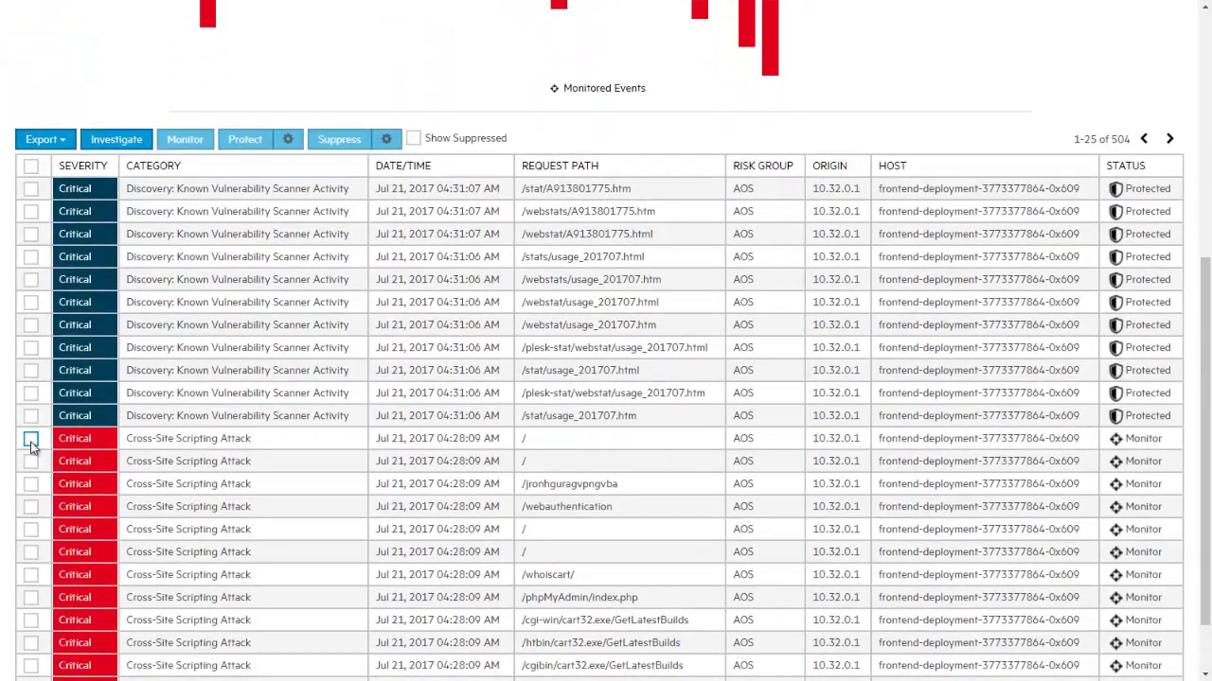
left_click(31, 440)
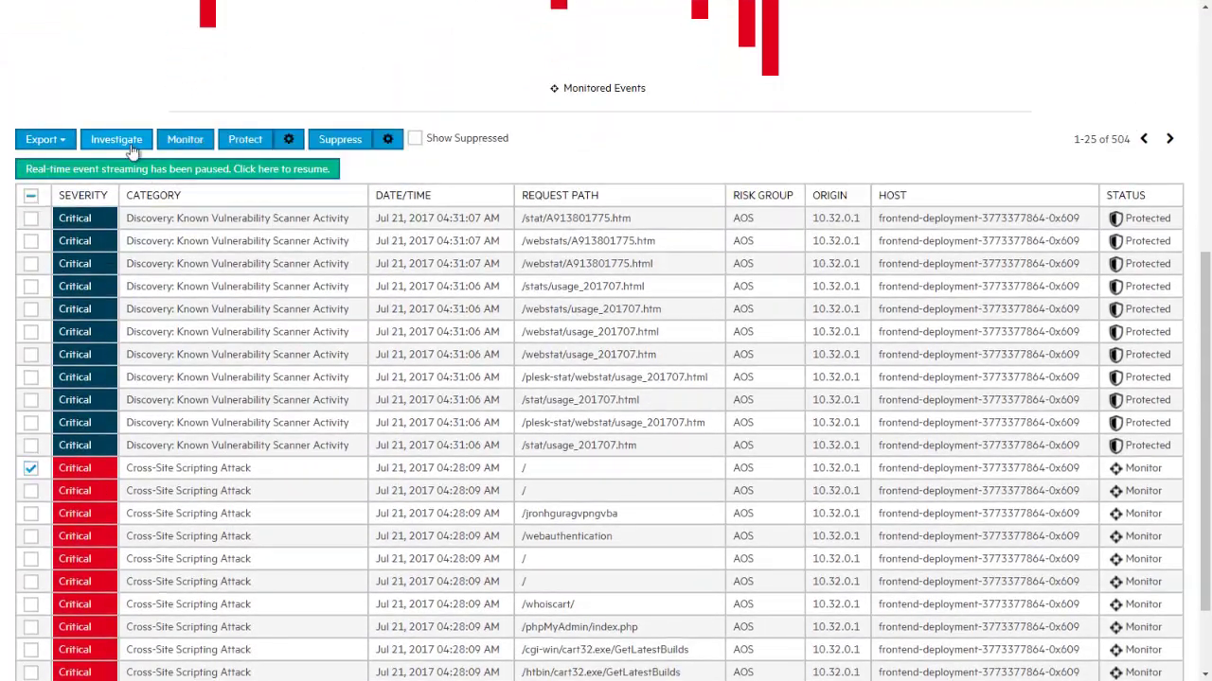
left_click(130, 143)
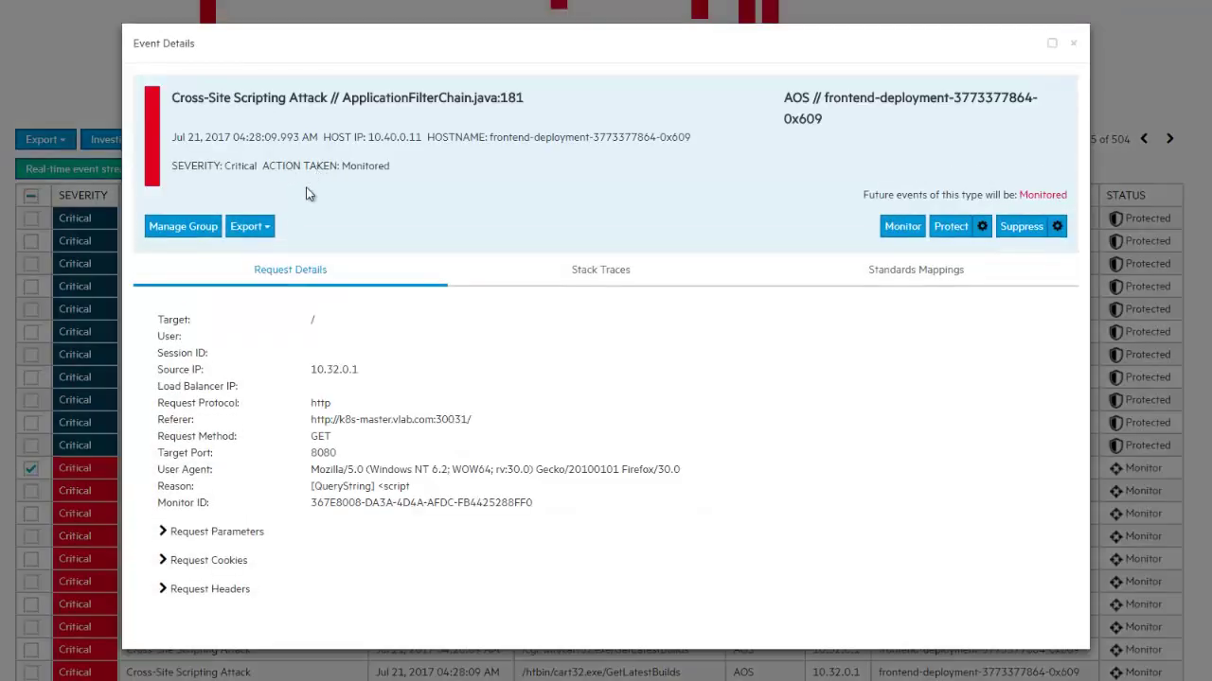
left_click(165, 533)
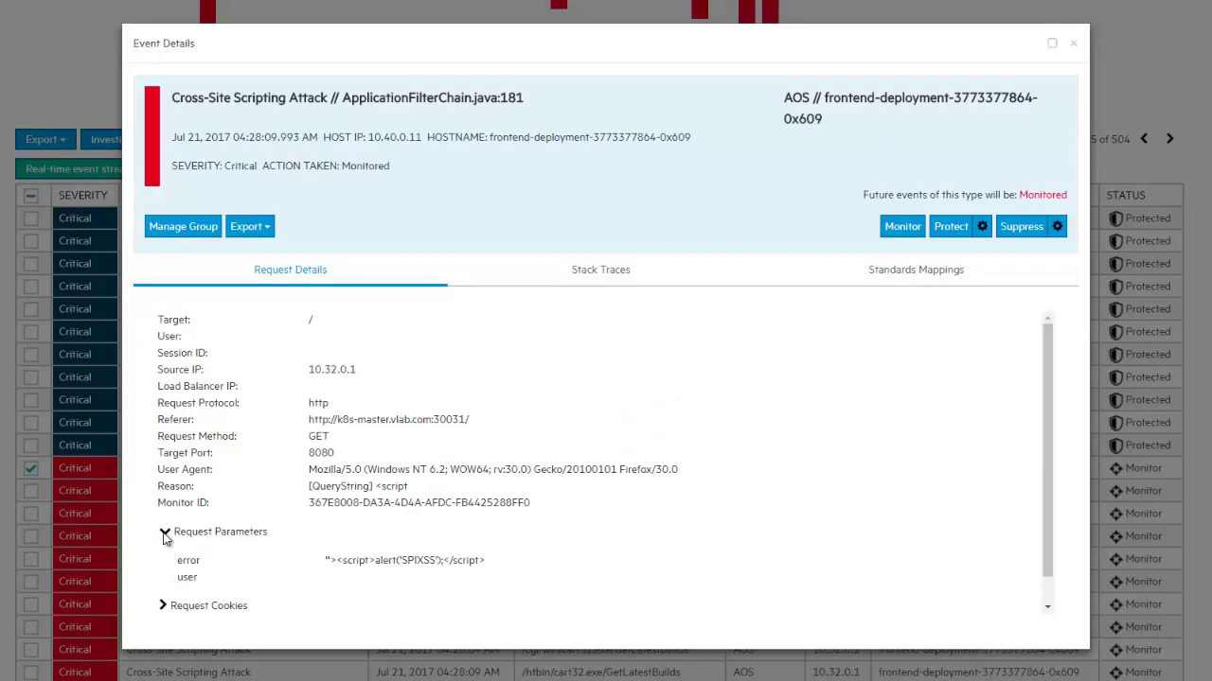
left_click(600, 273)
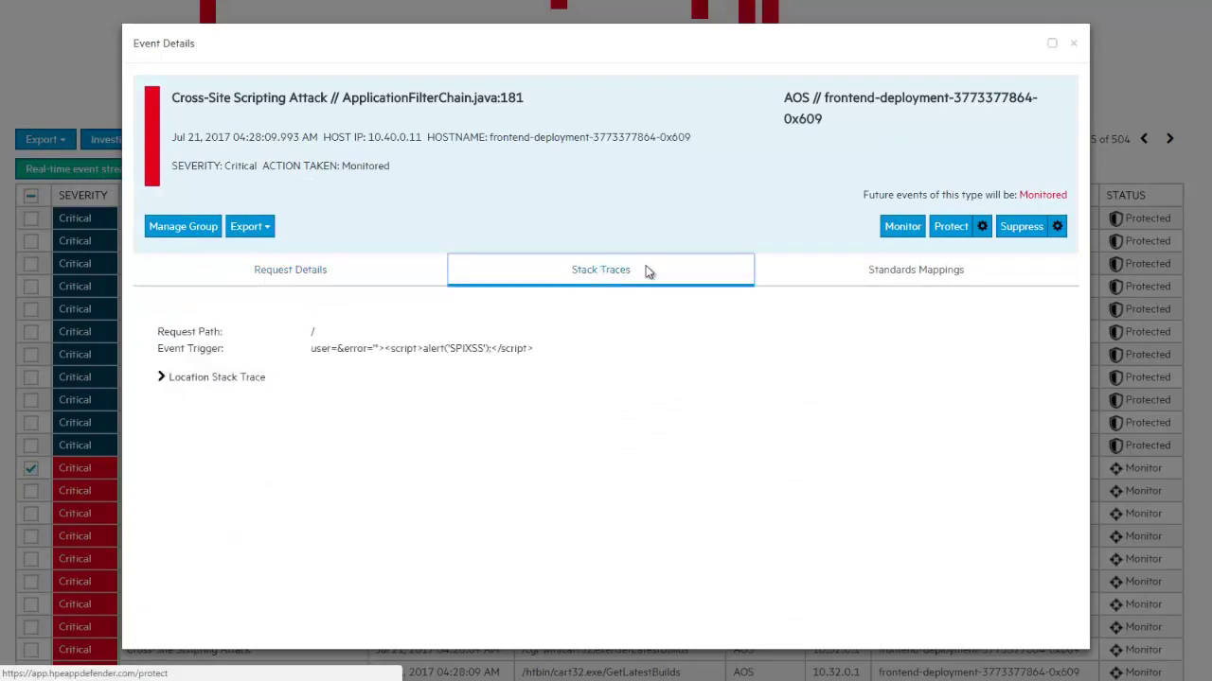
Turn on protection against this Cross-Site Scripting attack and close the event details.
left_click(951, 226)
left_click(1075, 44)
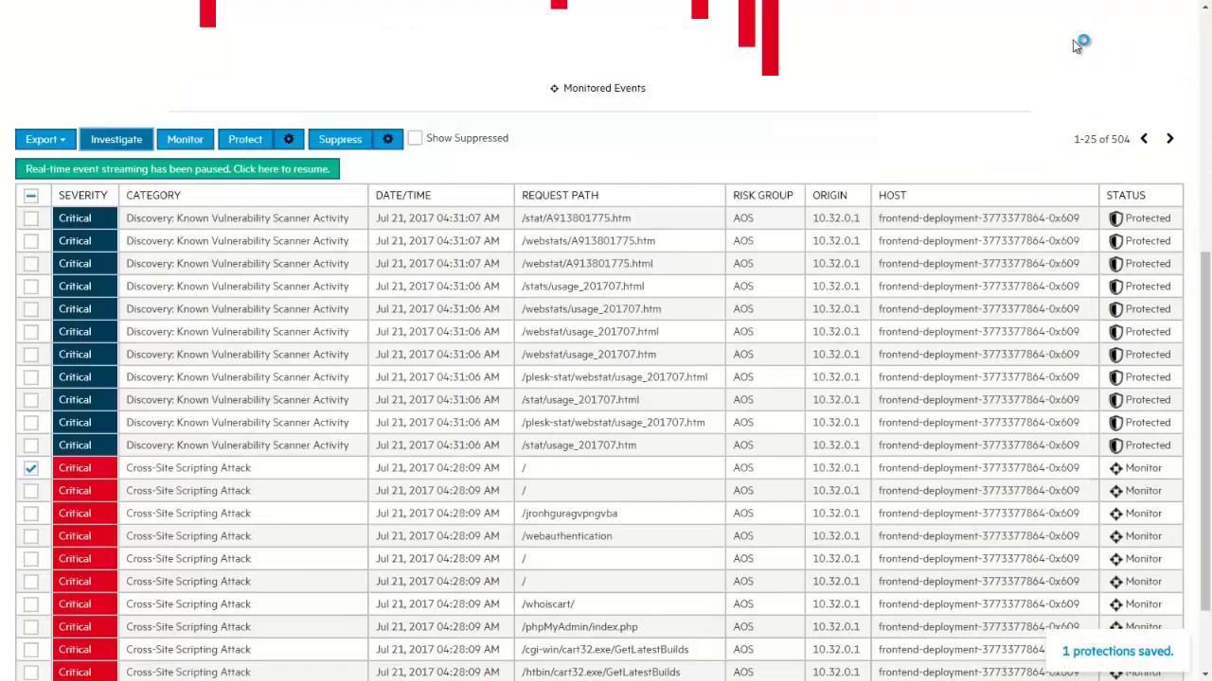
scroll(1072, 39, "up", 10)
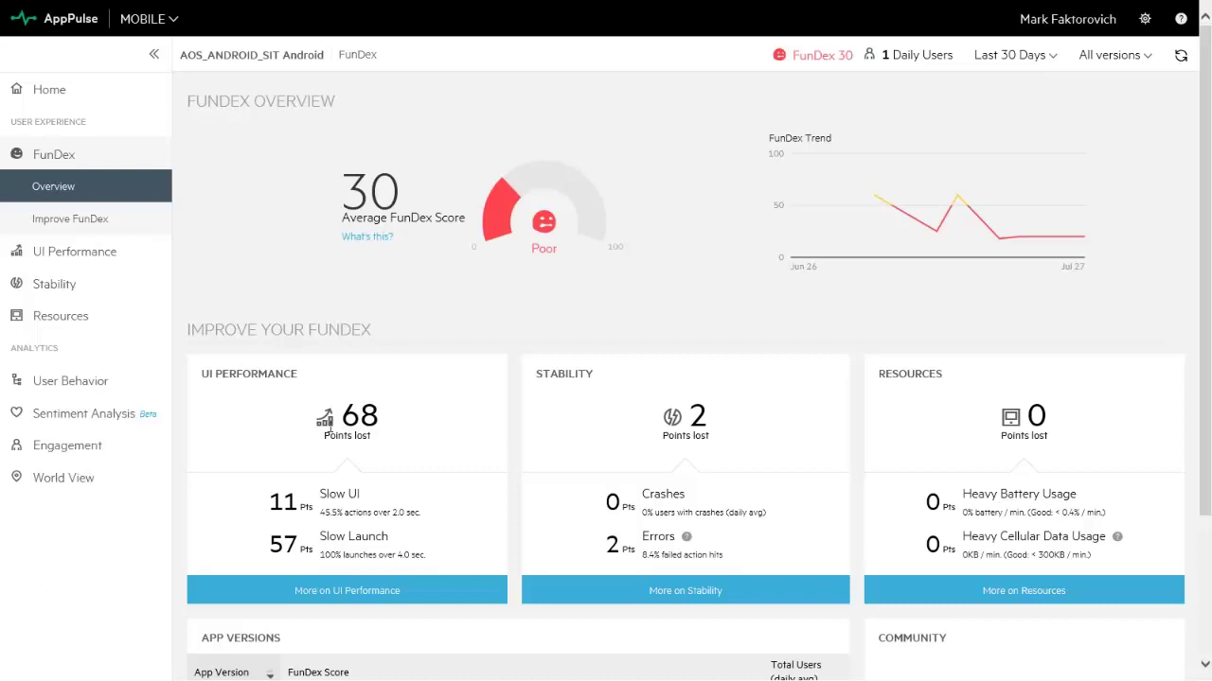
Move from UI Performance to the Users Flows page and scroll to the User Actions table.
left_click(324, 591)
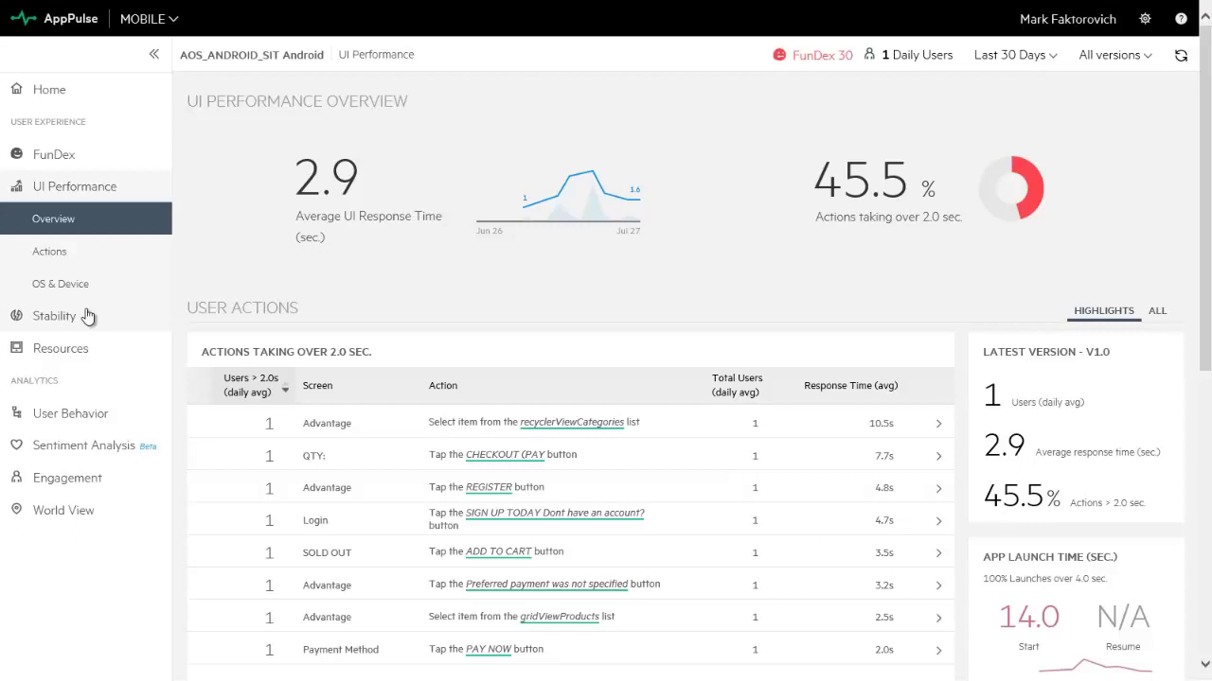
left_click(87, 316)
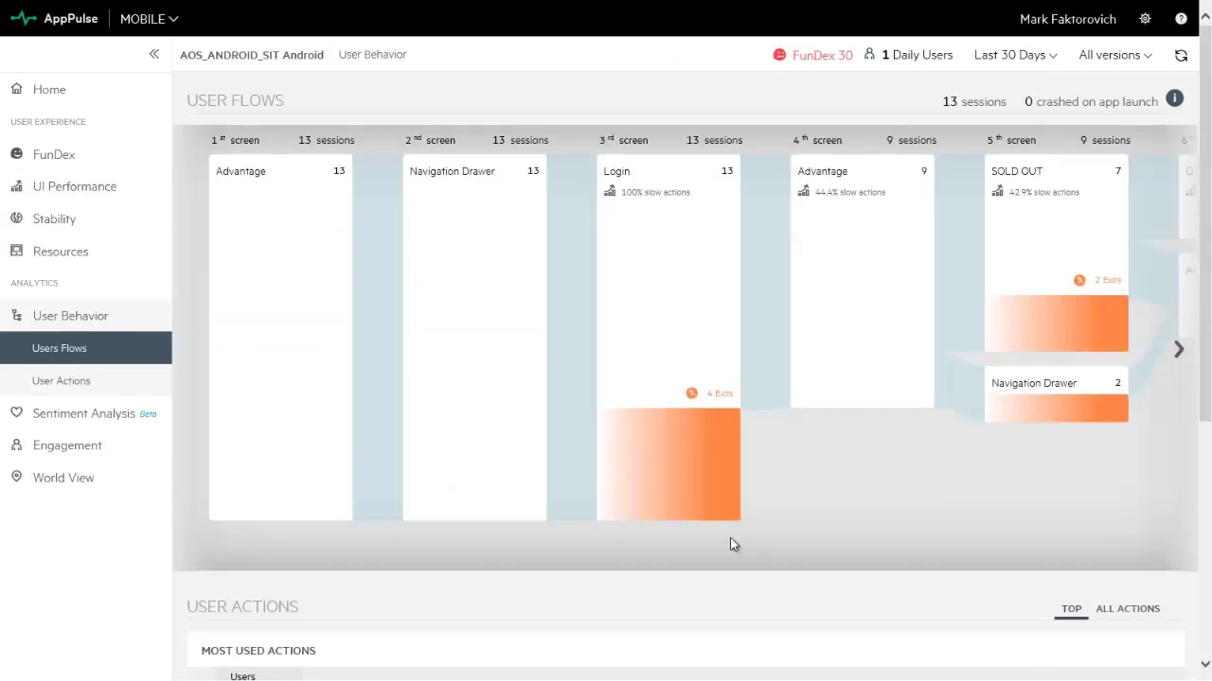
scroll(729, 538, "down", 5)
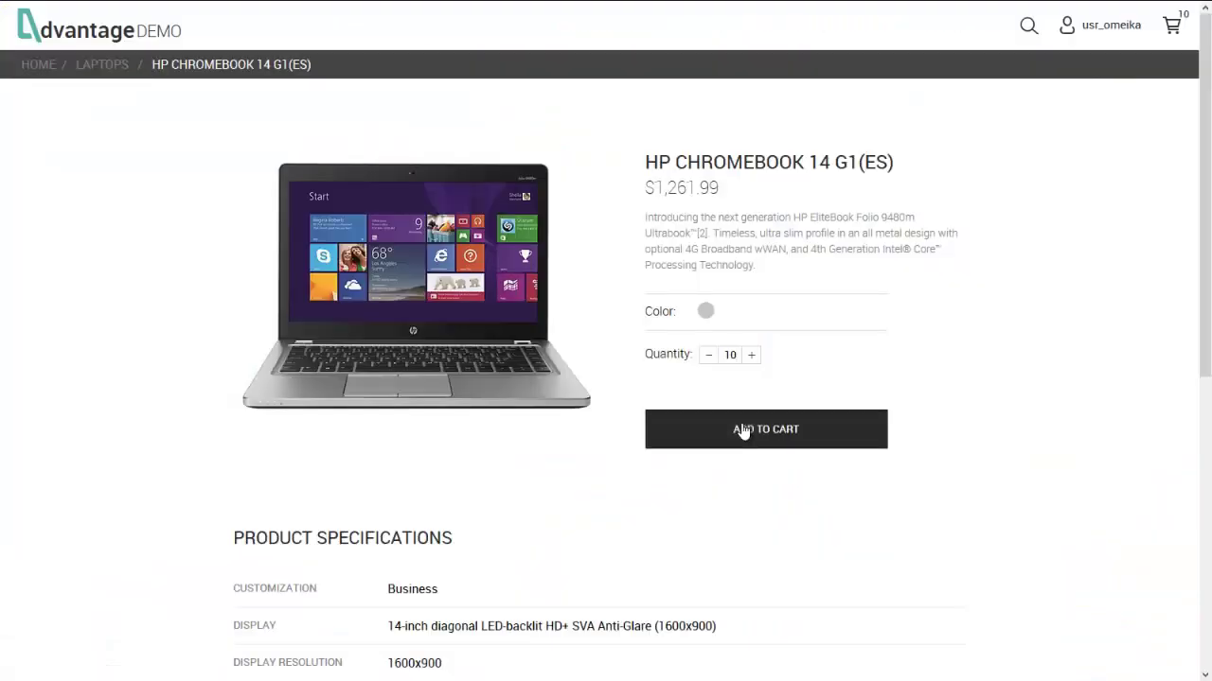
Add 10 HP Chromebook 14 G1(ES) laptops to the cart, check out, and pay with SafePay.
left_click(742, 429)
left_click(1172, 26)
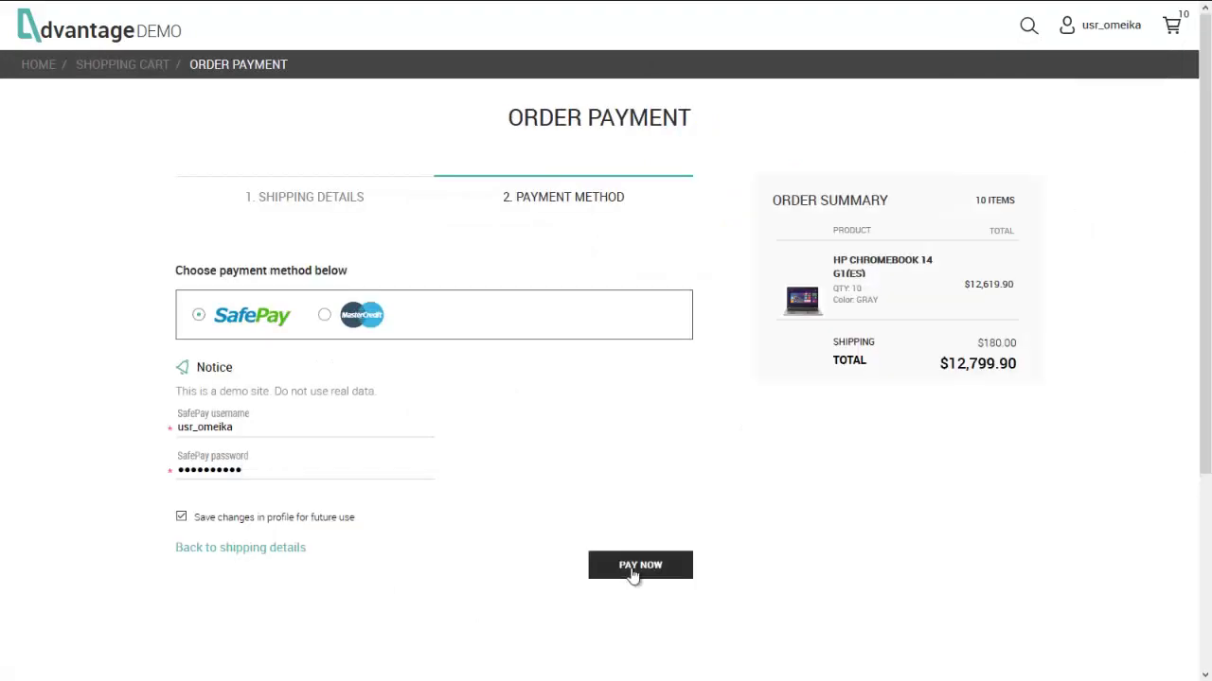
left_click(632, 571)
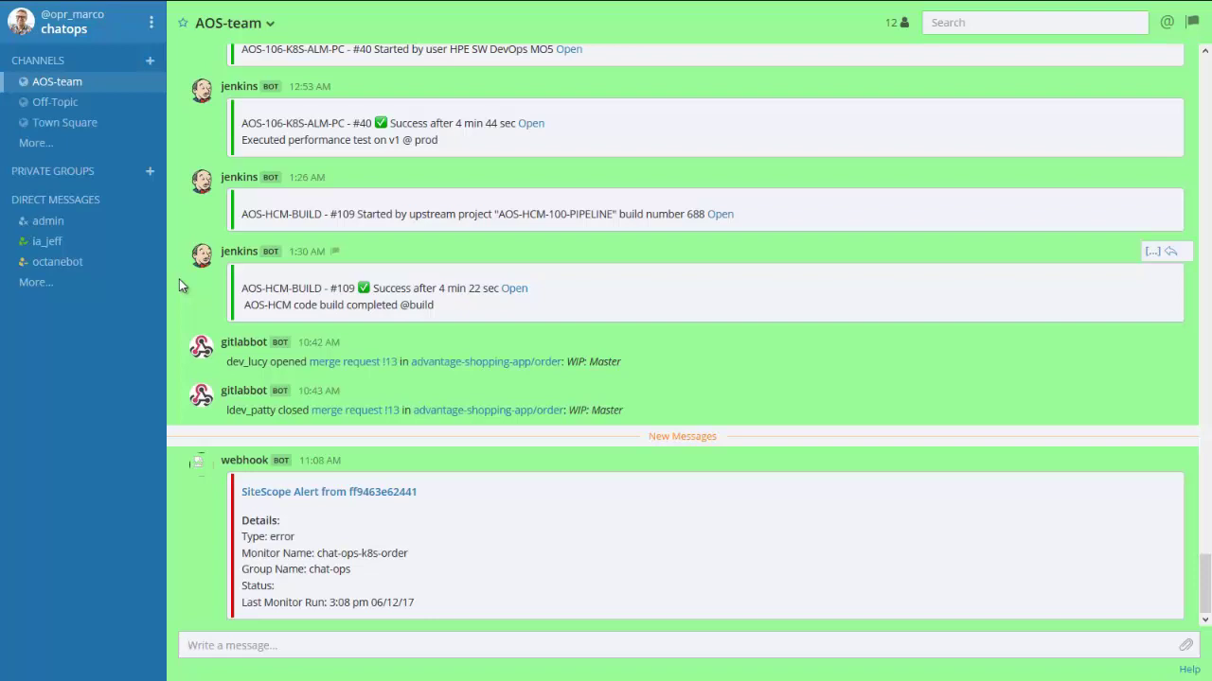
Tell a teammate in AOS-team about the AOS app error and that a tracking ticket is coming.
type("hey @ia_jeff seeing an er")
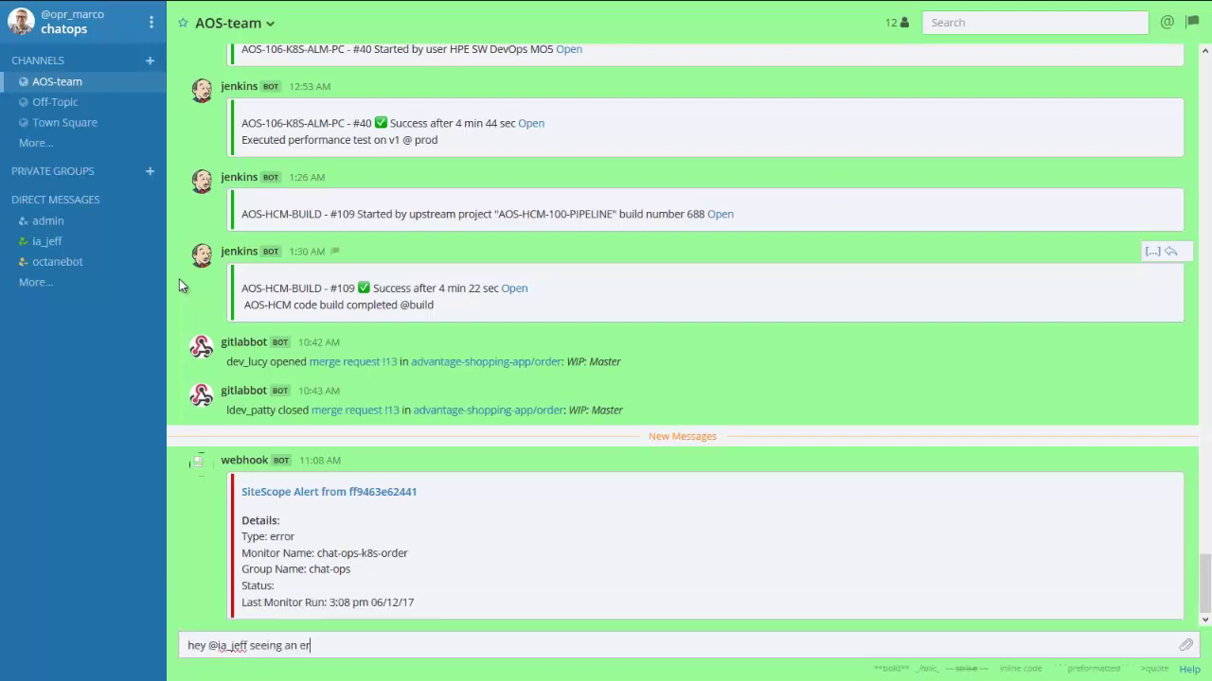
type("ror in the AOS app. are users reporting anything?")
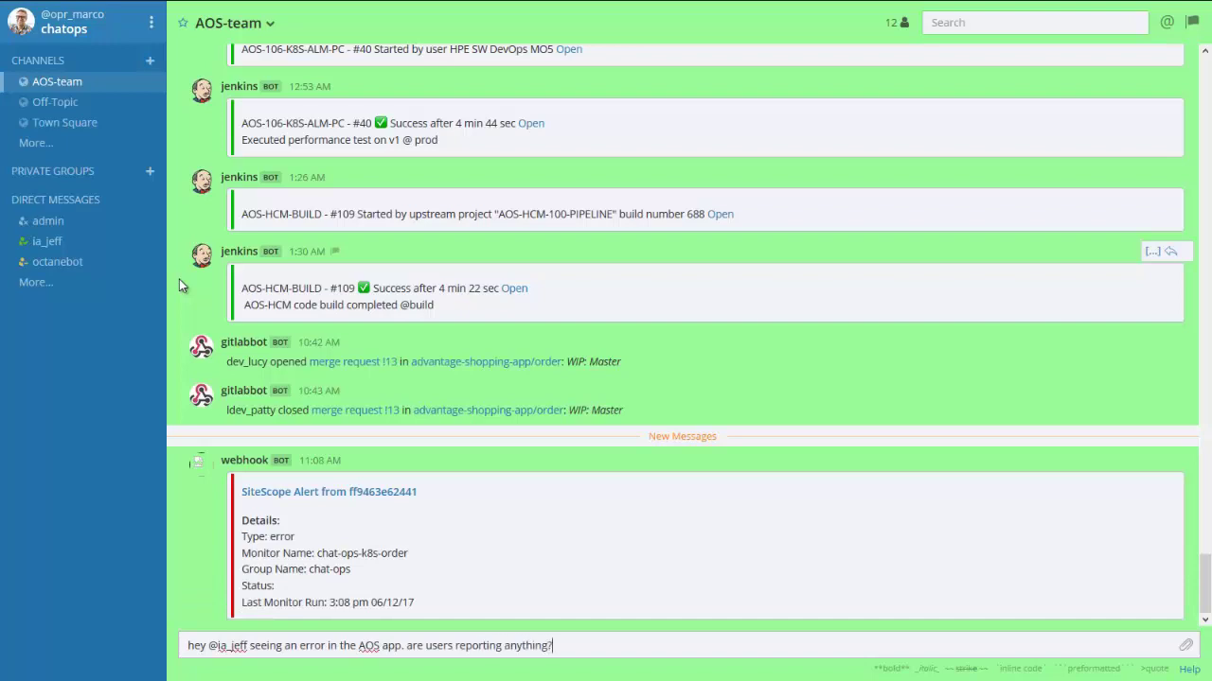
key("Return")
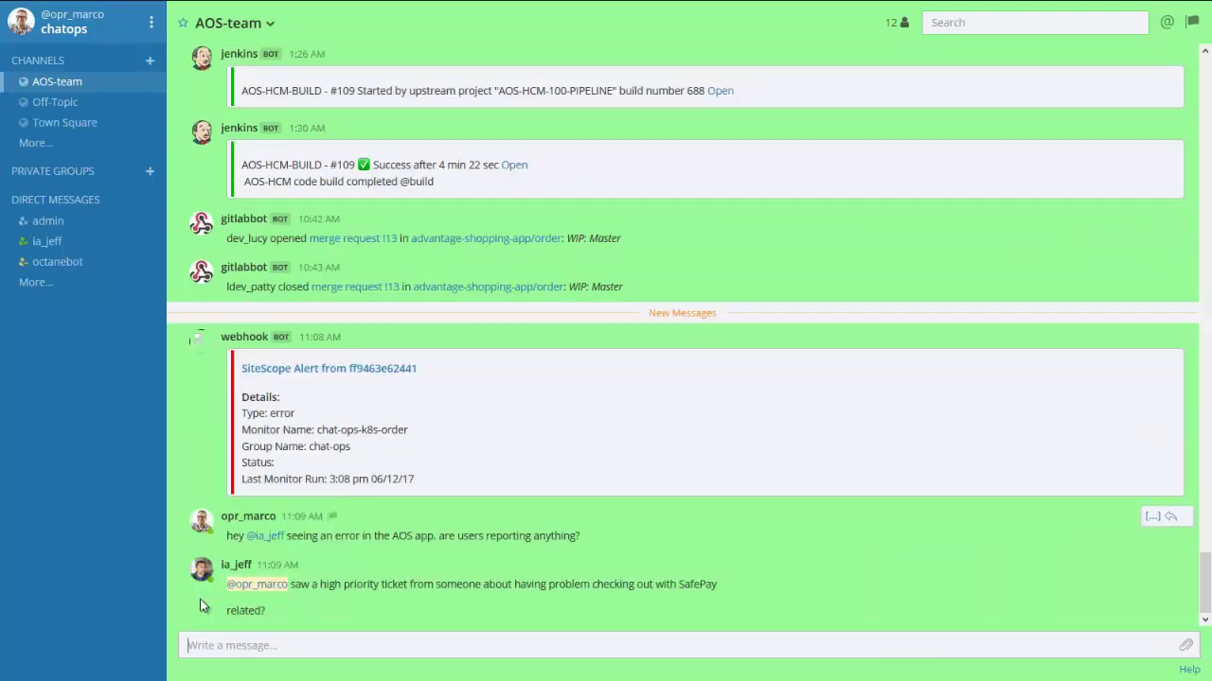
type("@ia_jeff looks like it may be")
key("Return")
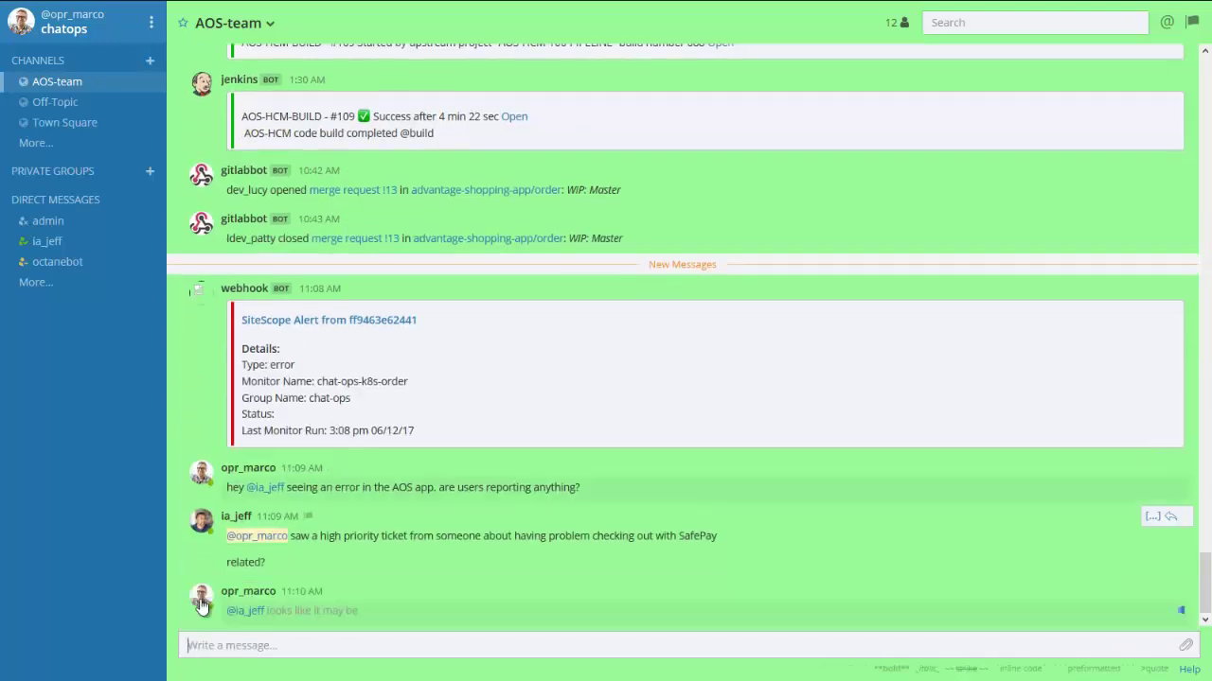
type("let me create a ticket to ")
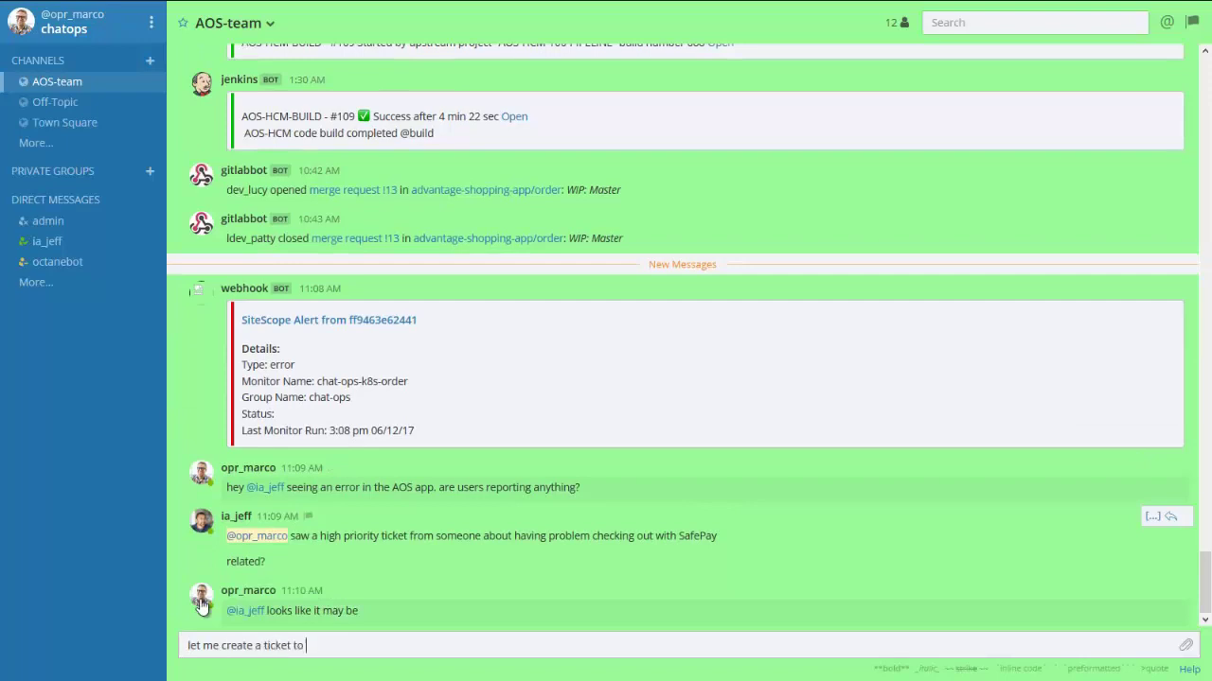
type("track")
key("Return")
Create an incident via smbot with the SafePay checkout problem description.
type("@smbot sm create incident \"")
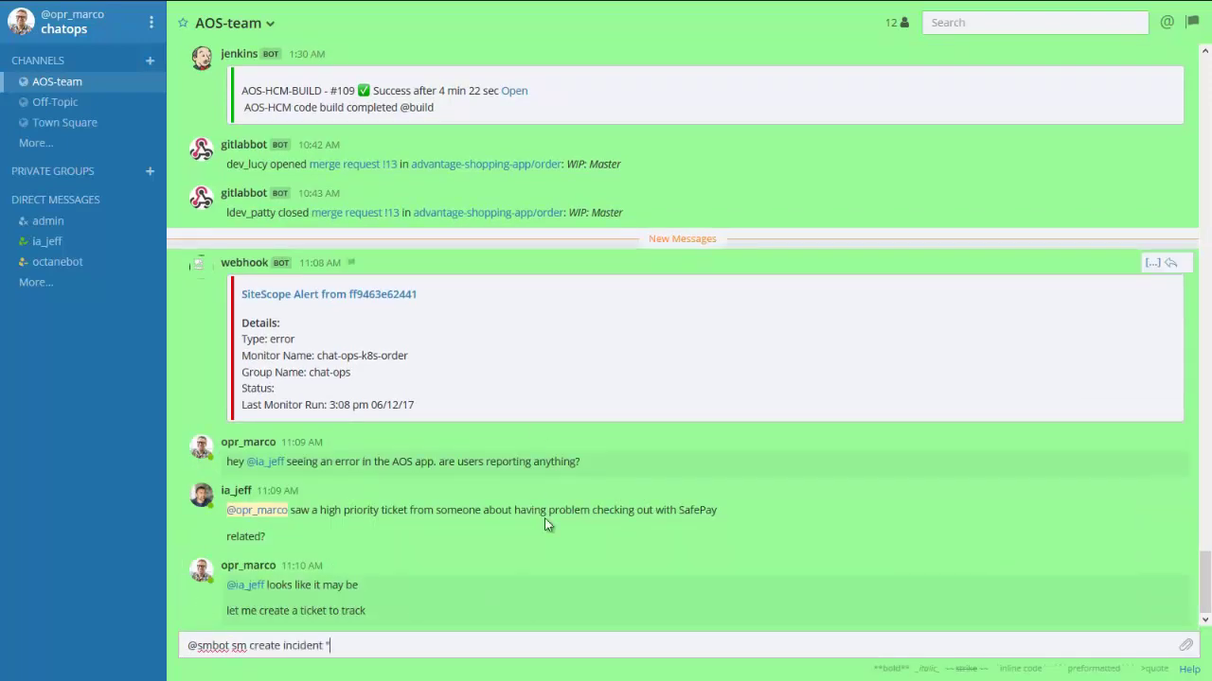
left_click_drag(545, 518, 716, 511)
left_click_drag(634, 511, 422, 643)
type("\"")
key("Return")
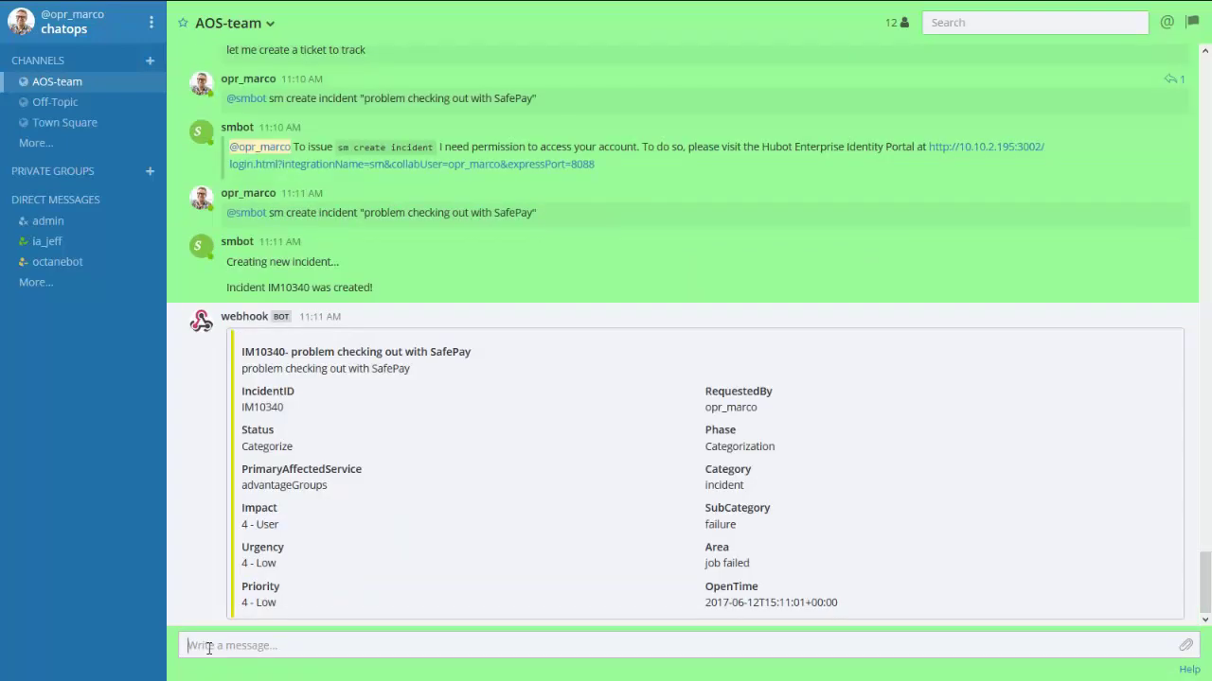
Assign incident IM10340 to an operator and set MajorIncident=true.
type("@smbot sm assign incident IM10340 opr_marco")
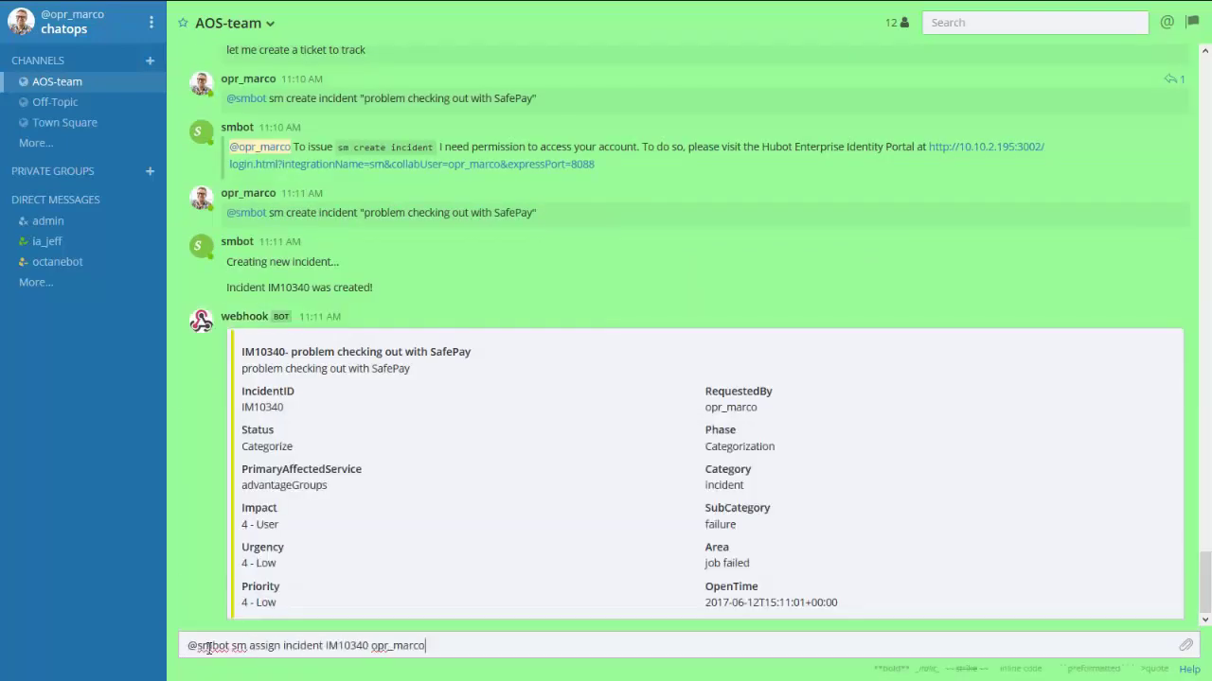
key("Return")
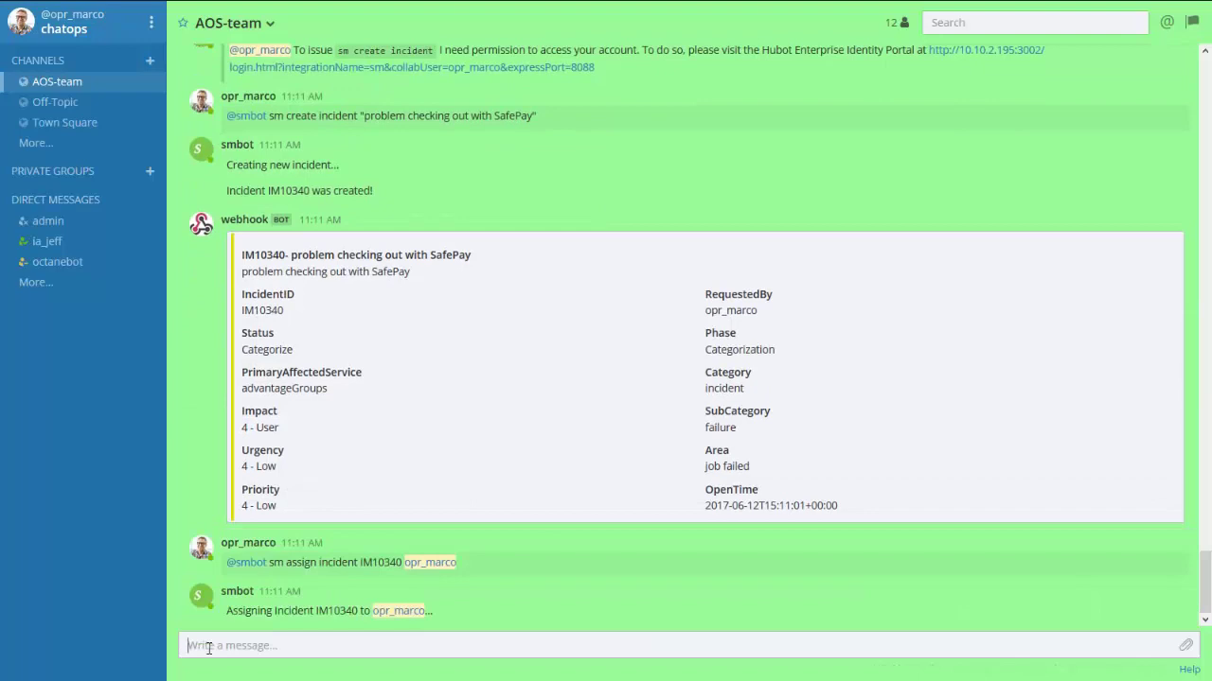
type("@smbot sm update")
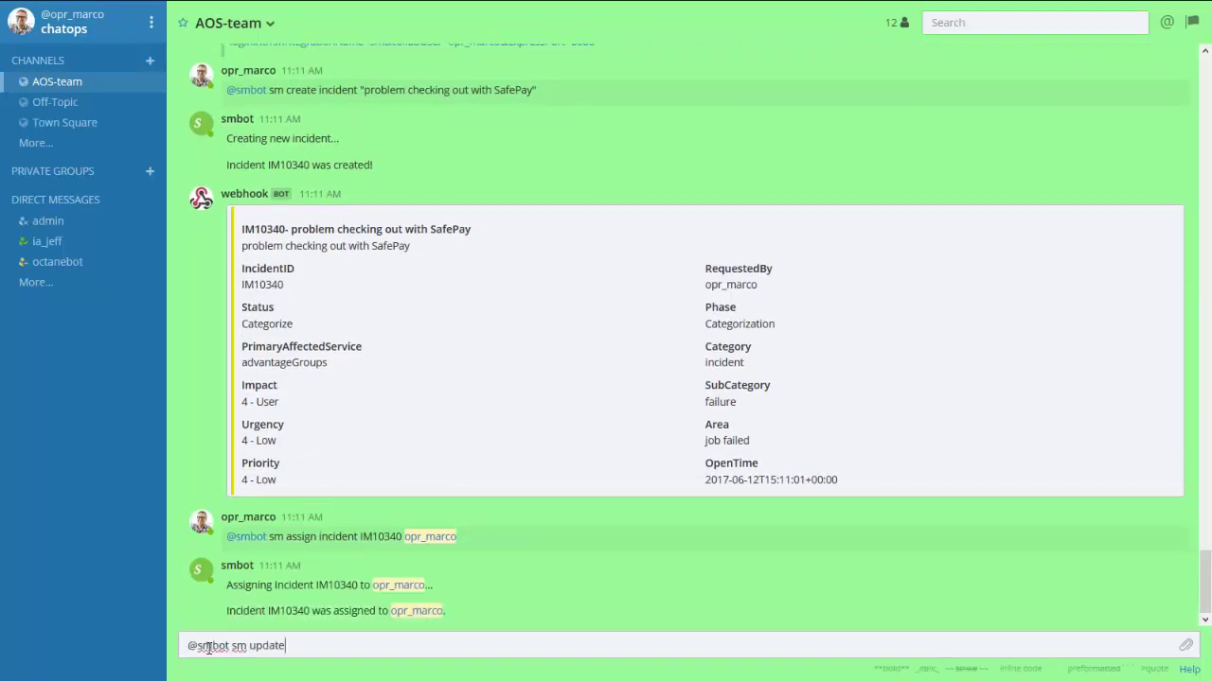
type(" incident IM10340 MajorIncident=true")
key("Return")
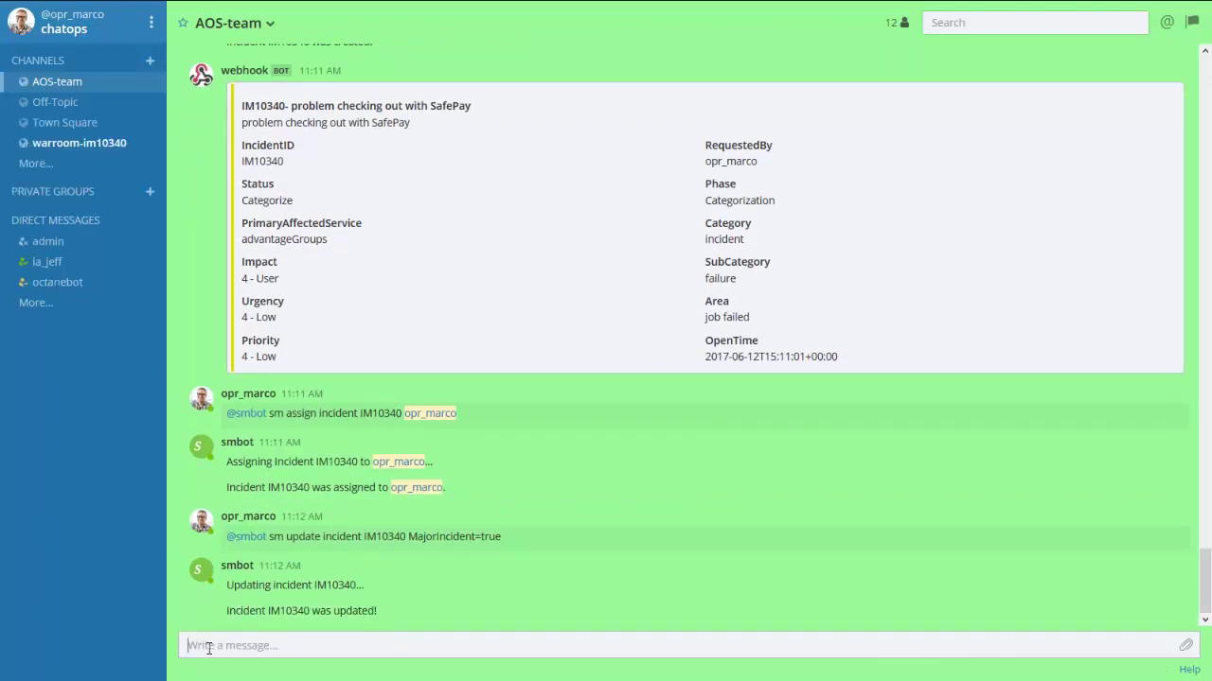
In warroom-im10340, announce the developer invitation and ask them about SafePay checkout problems.
left_click(94, 149)
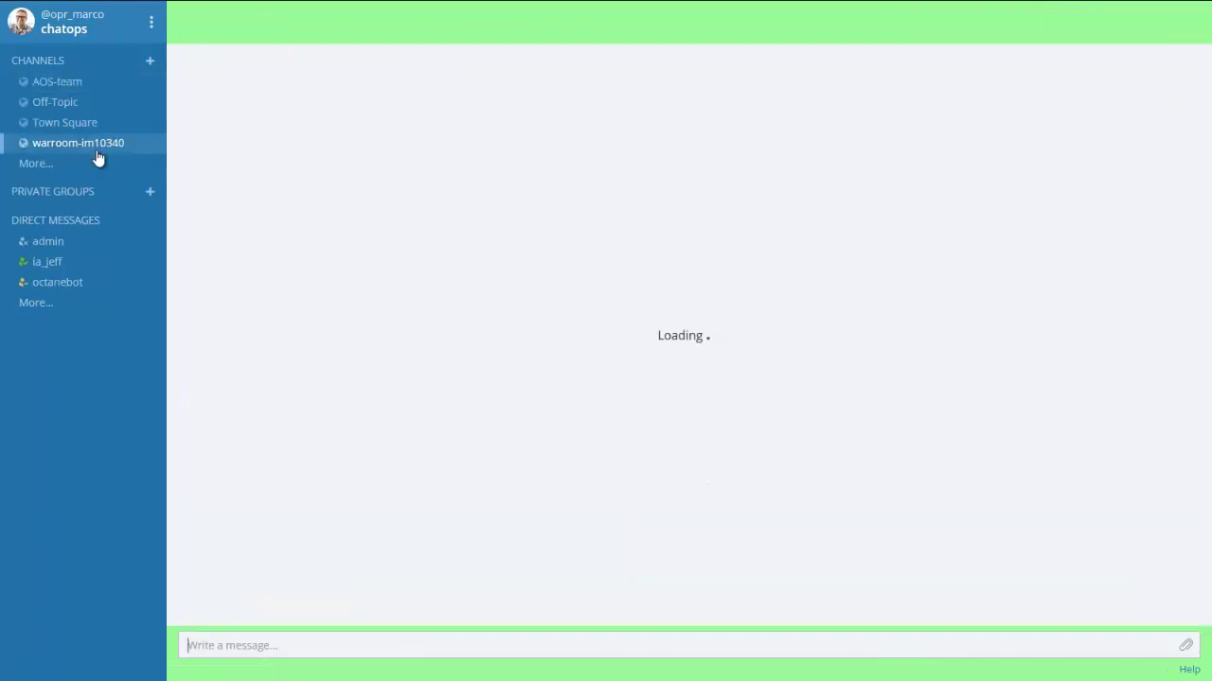
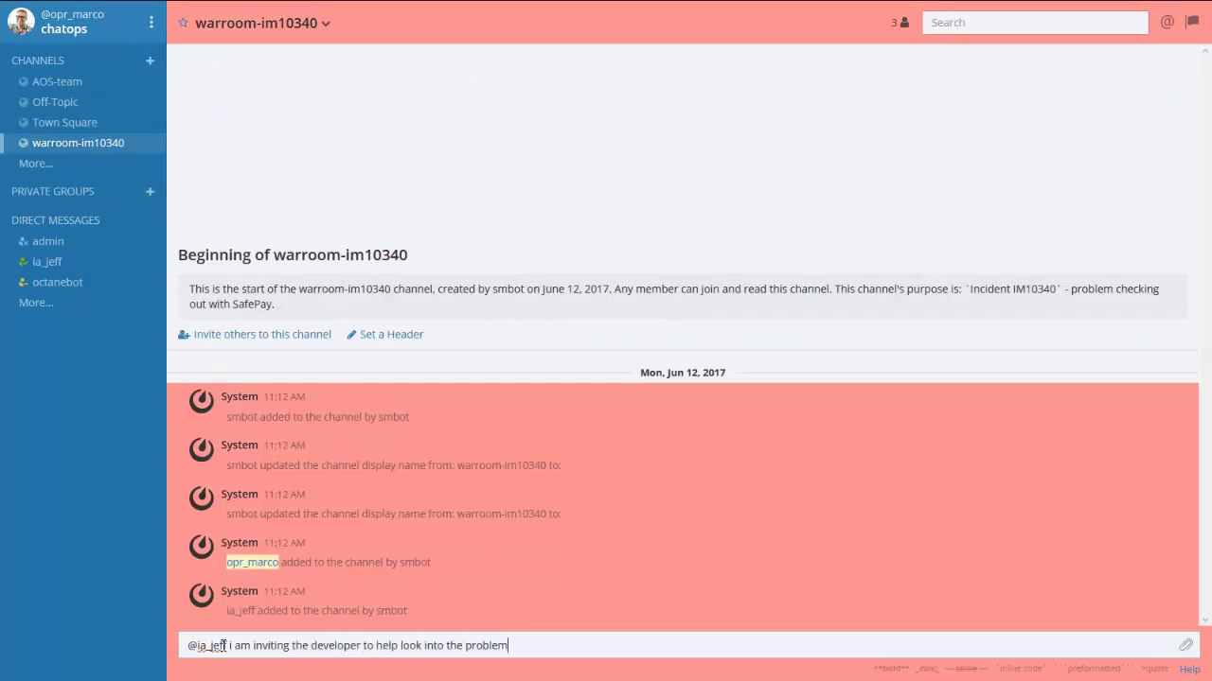
key("Return")
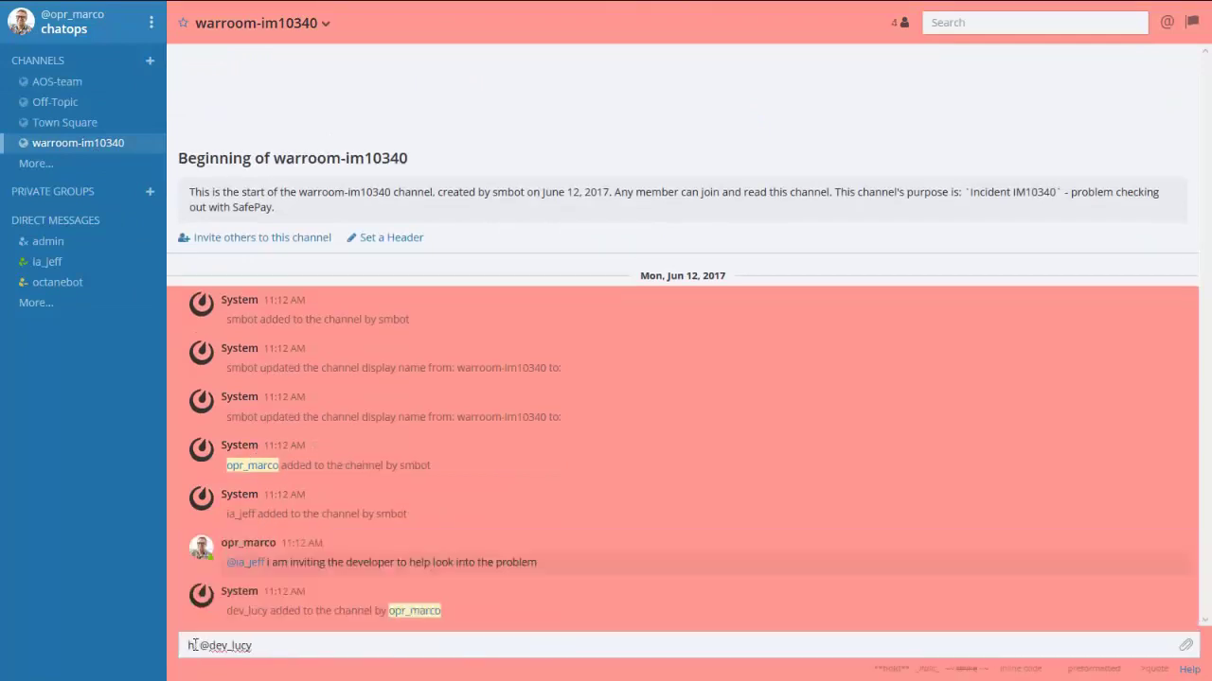
key("Return")
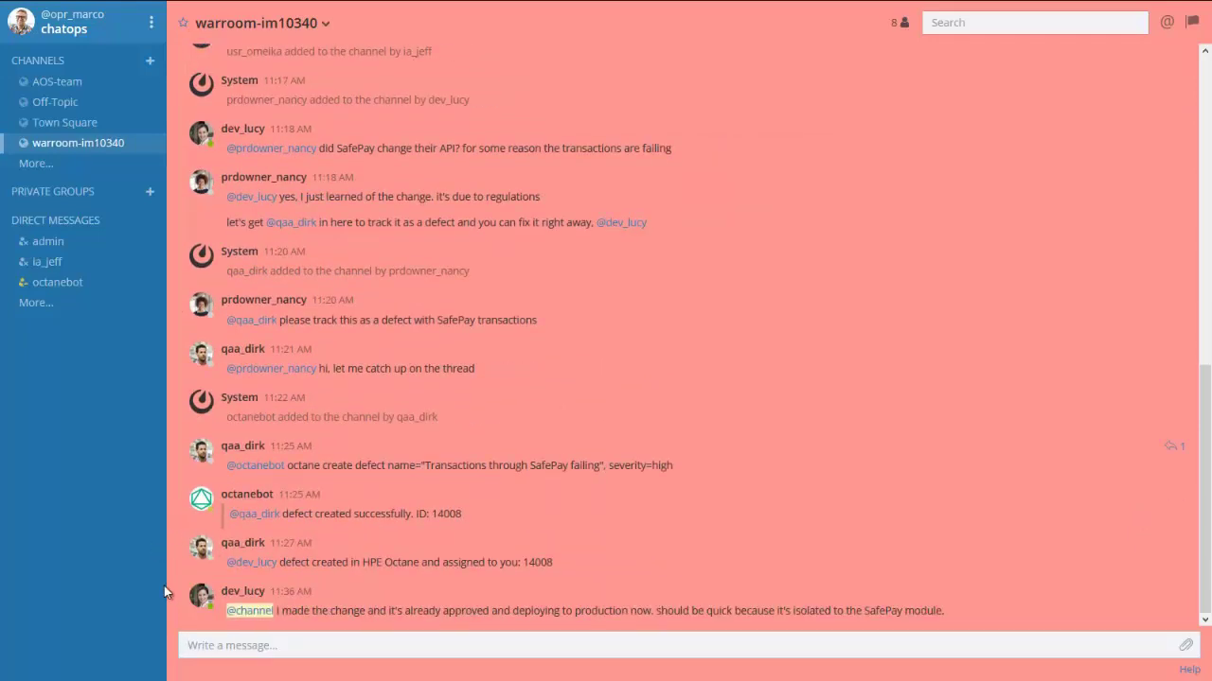
Ask the affected customer to check whether they can now check out.
left_click(194, 641)
type("@usr_omeika")
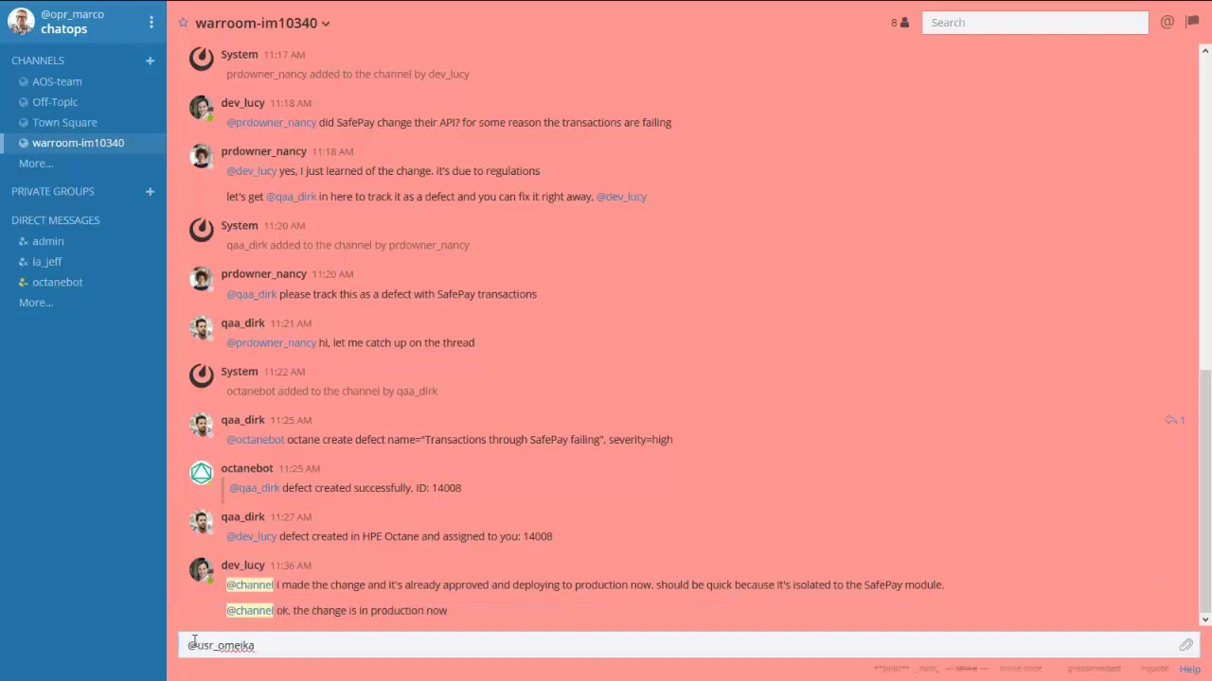
type(" could you please check if you are able to check out since you were having this problem?")
key("Return")
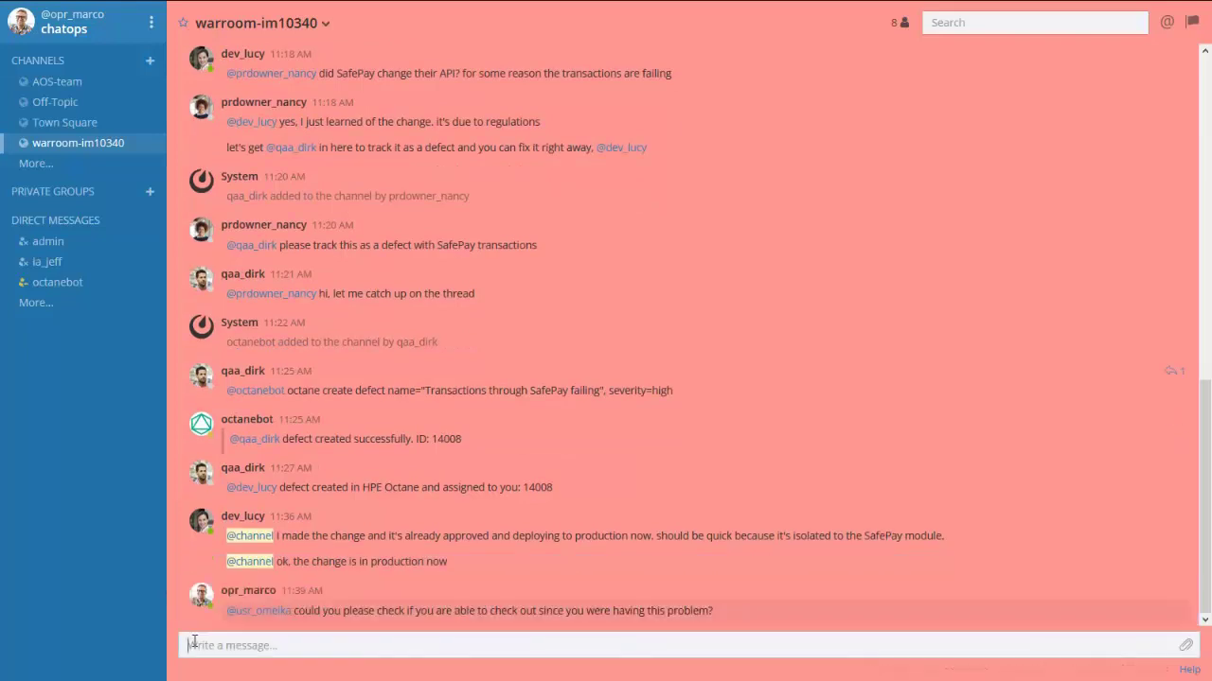
type("Great!")
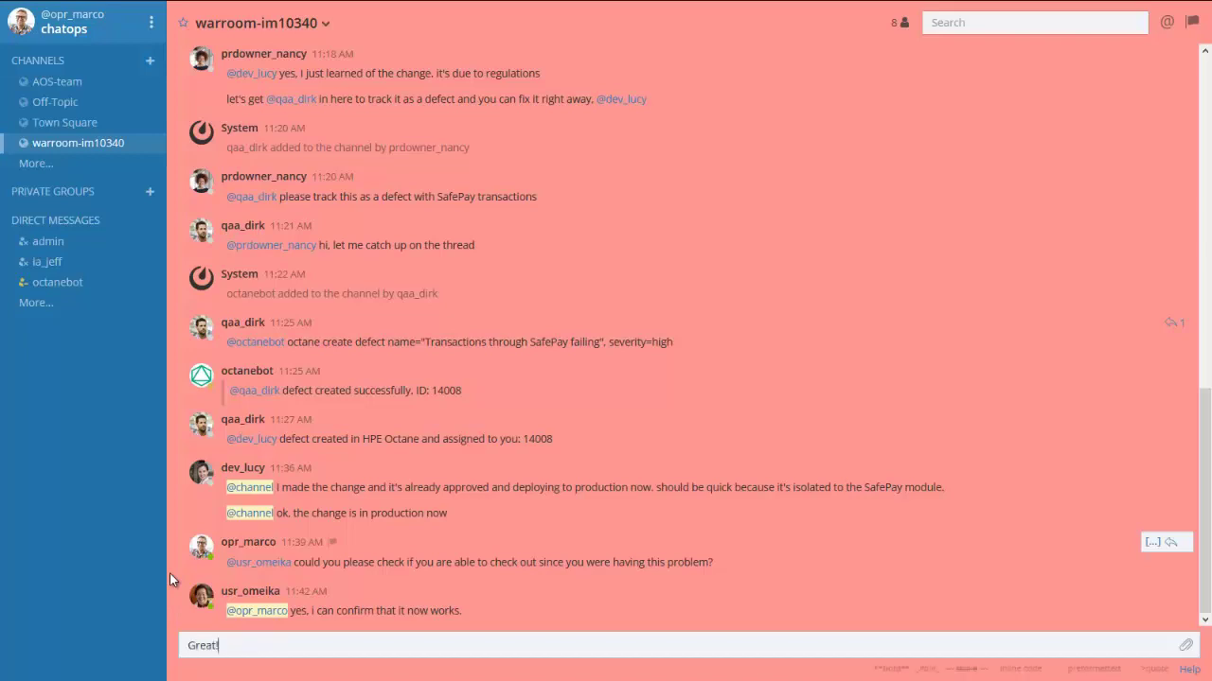
type(" I'll archive the conversation so we have it as part of the ticket.")
key("Return")
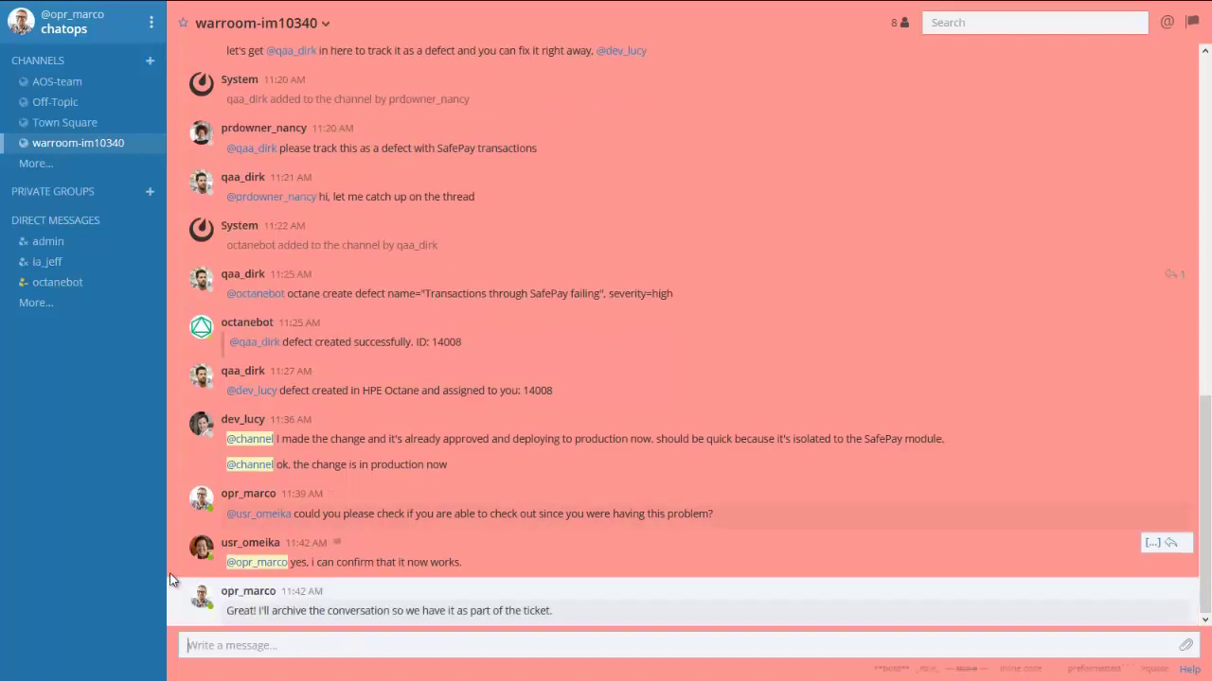
type("@smbot sm archive-conversation incident IM10340")
key("Return")
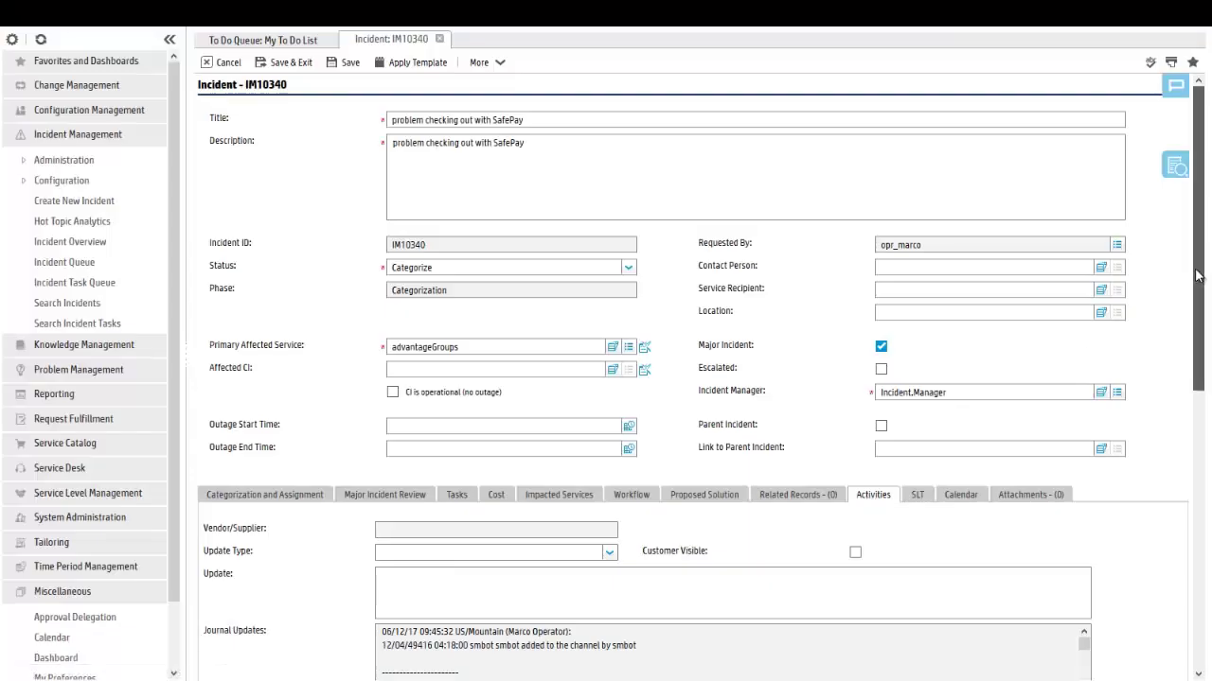
Scroll through incident IM10340's Journal Updates to review the archived war-room messages.
left_click_drag(1197, 274, 1195, 339)
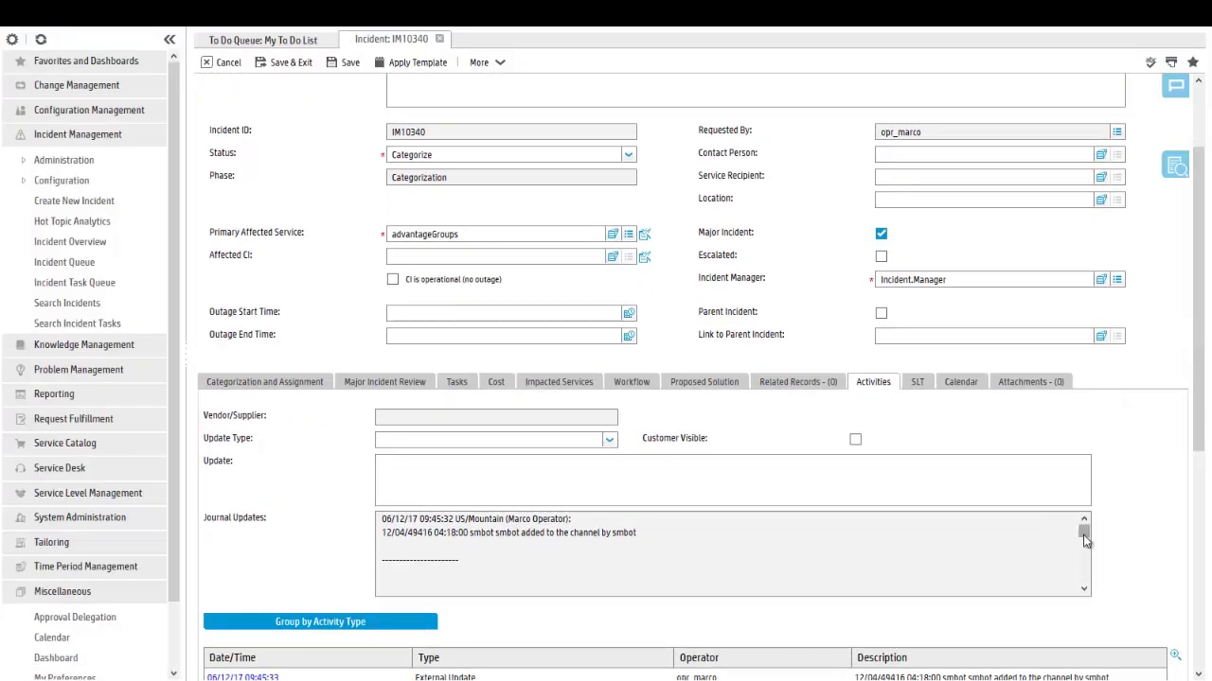
left_click_drag(1084, 539, 1086, 563)
left_click_drag(1084, 564, 1084, 569)
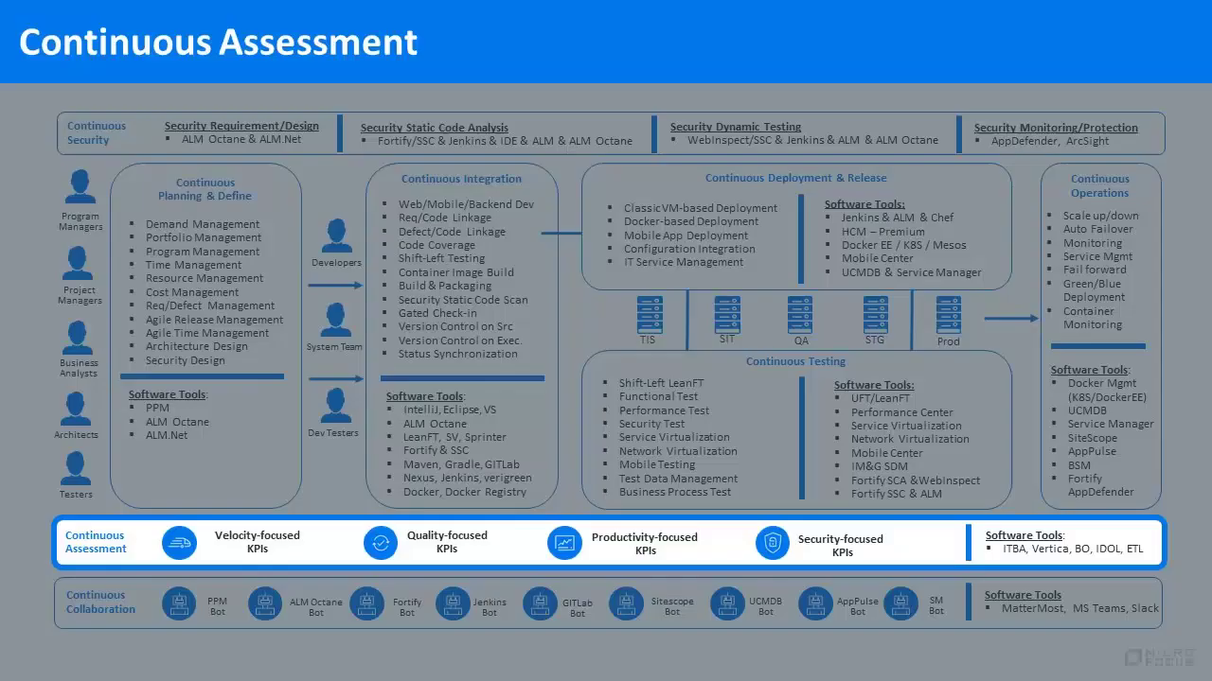